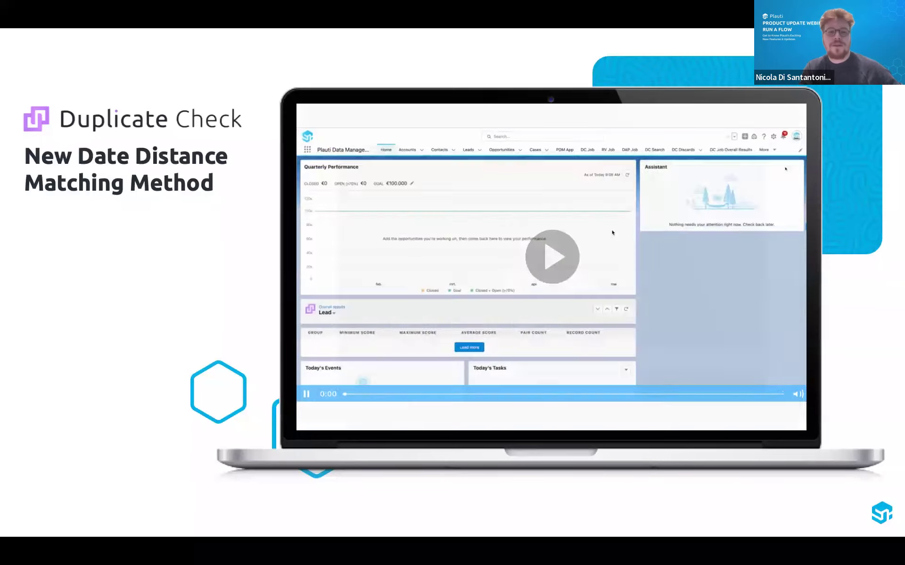
key("Right")
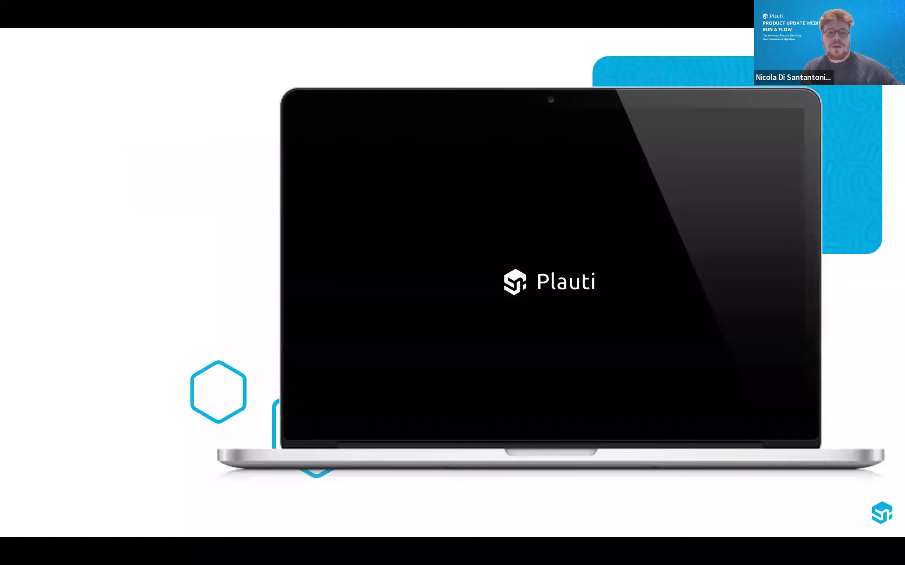
key("Right")
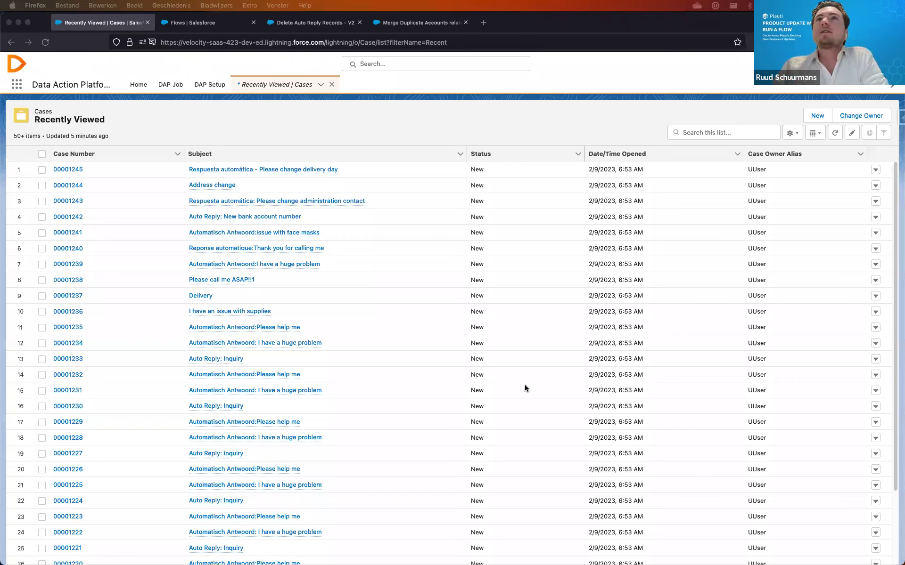
Examine the subjects in the recently viewed cases list for automatic replies.
left_click(448, 139)
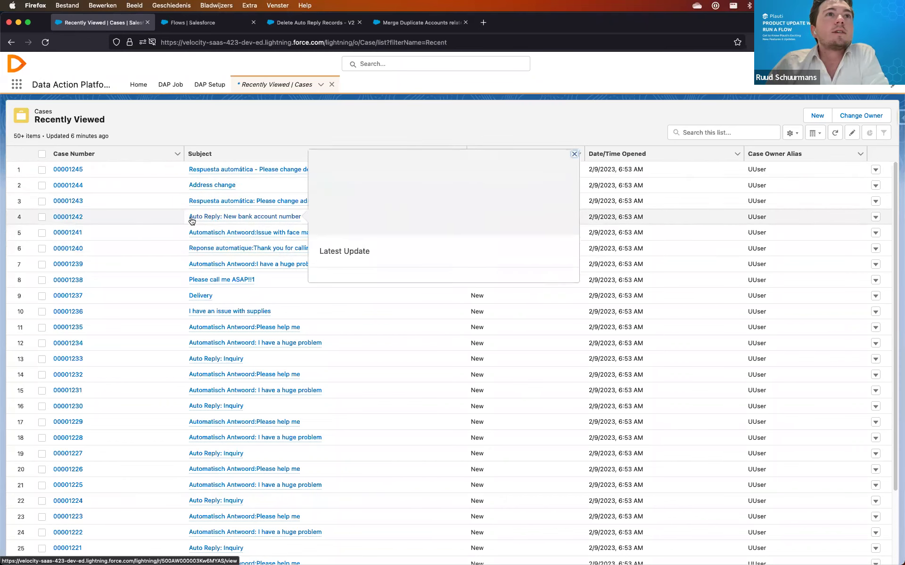
mouse_move(197, 237)
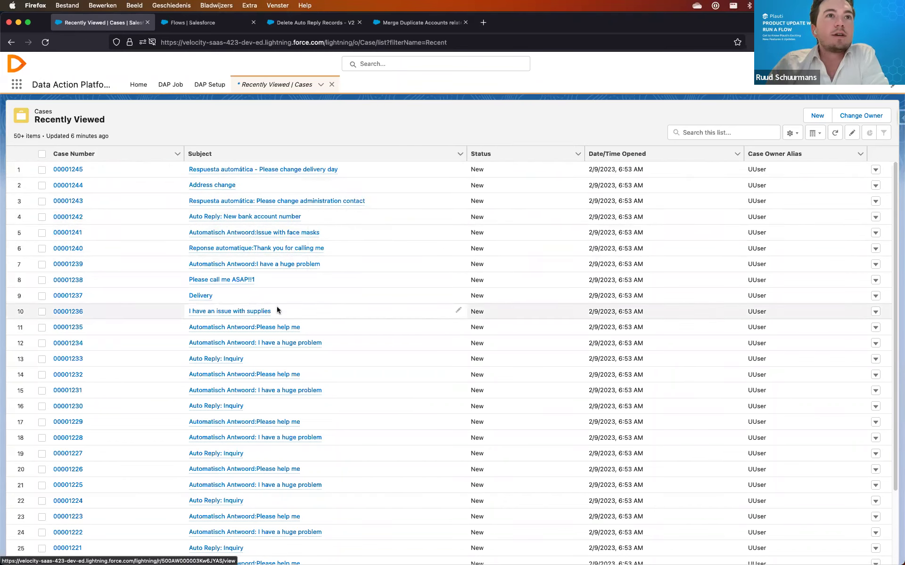
scroll(118, 280, "down", 2)
scroll(117, 280, "down", 1)
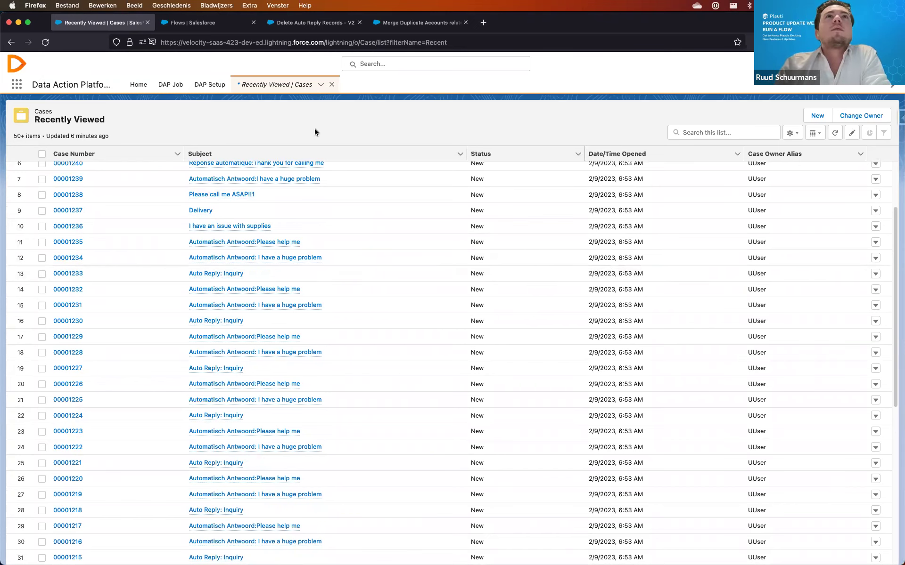
Review the conditions of the "is auto reply?" decision and the delete element in the Delete Auto Reply Records flow.
left_click(337, 27)
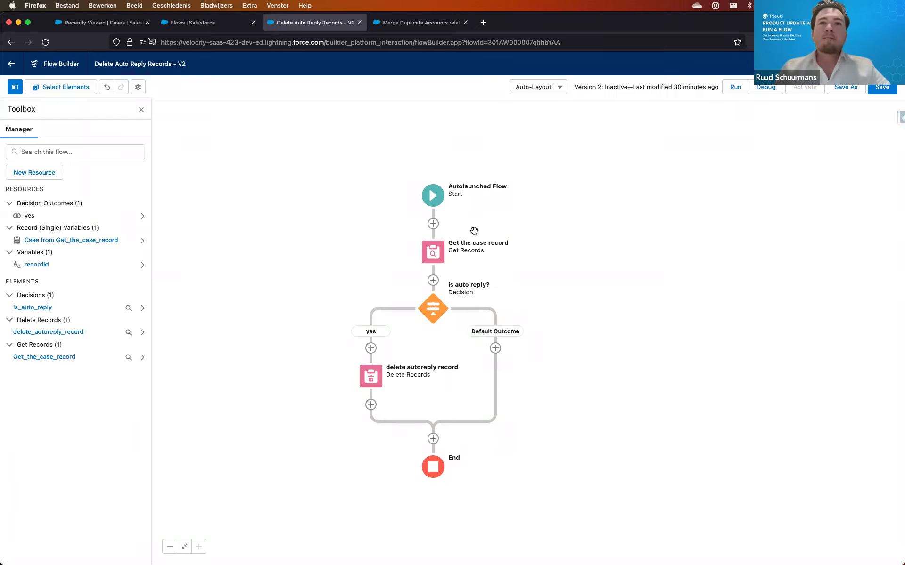
left_click(430, 322)
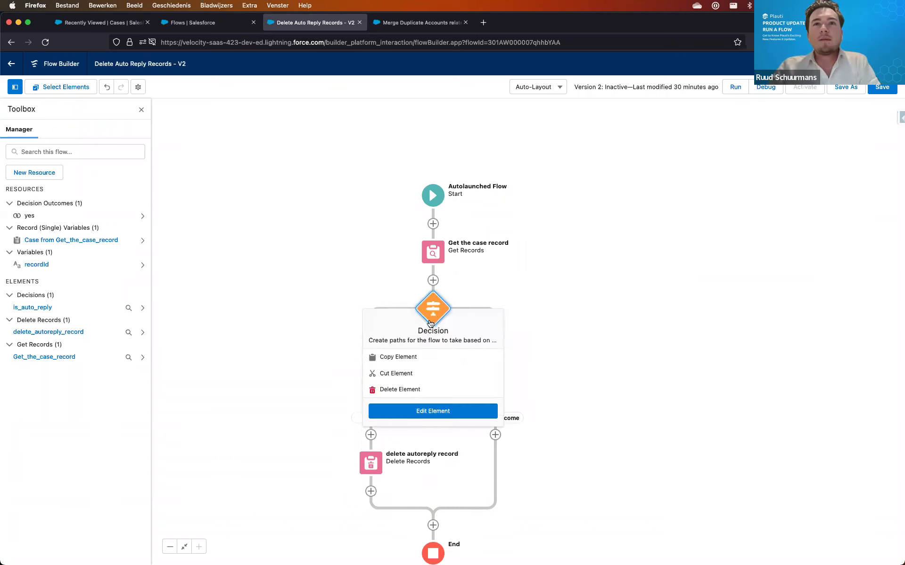
left_click(452, 412)
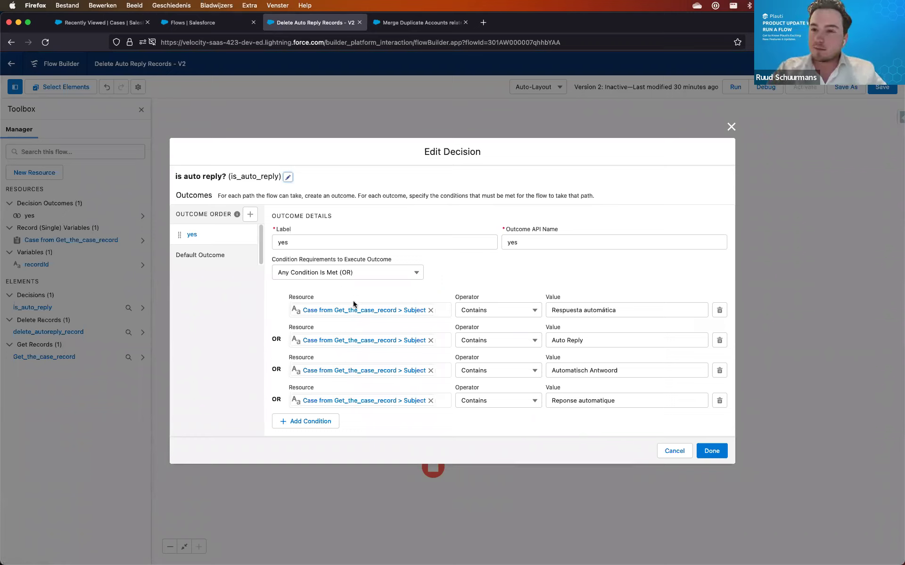
left_click(642, 313)
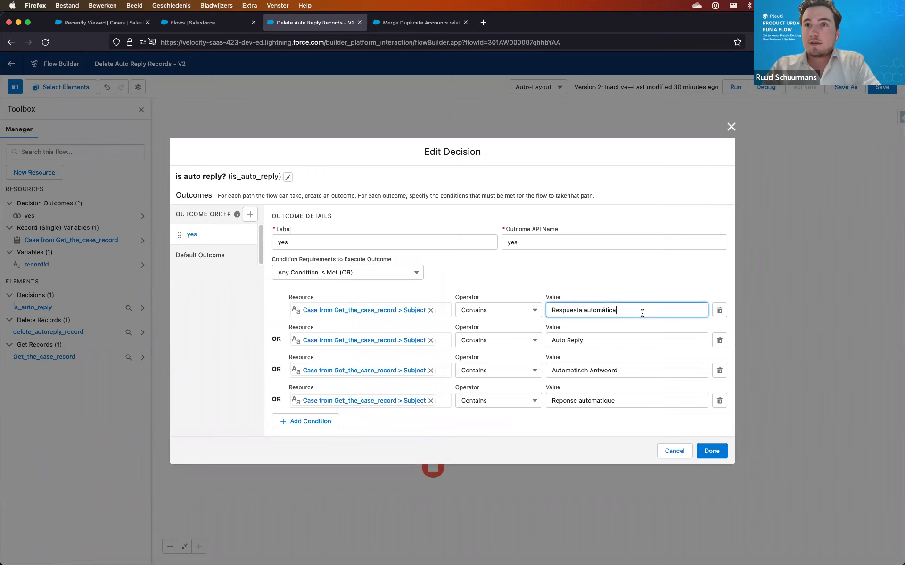
left_click(634, 335)
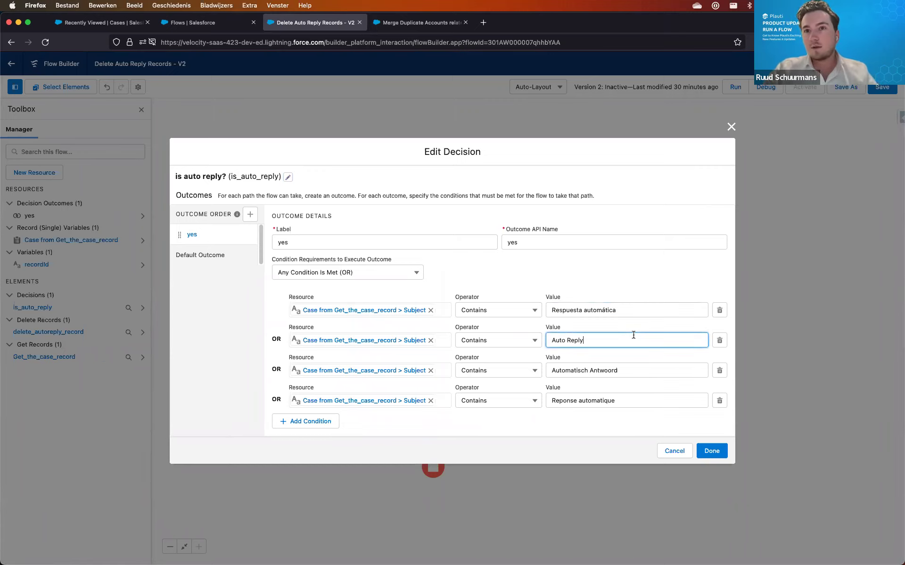
left_click(711, 450)
left_click(367, 379)
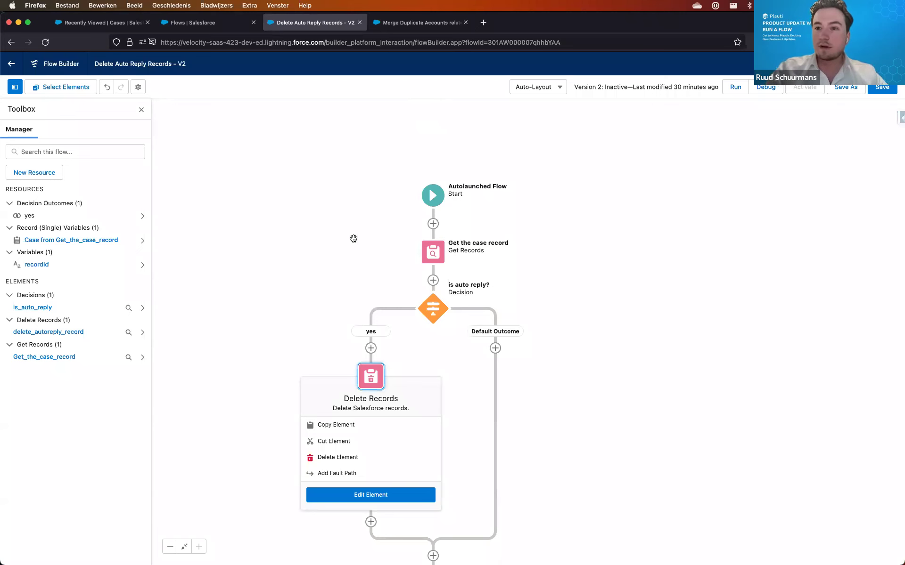
Return to the Data Action Platform and open the Action Library in its DAP setup.
left_click(220, 26)
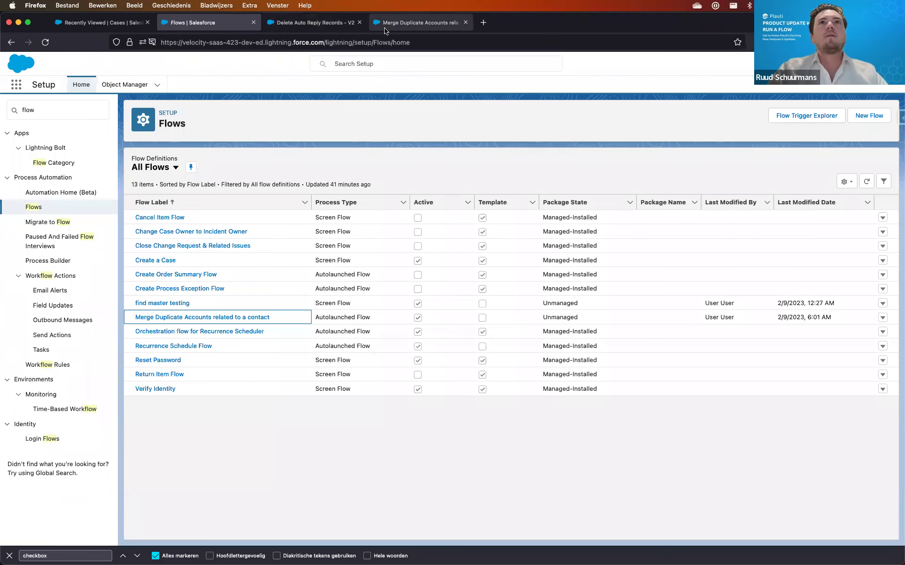
key("ctrl+Tab")
key("ctrl+Tab")
key("ctrl+Tab")
left_click(196, 86)
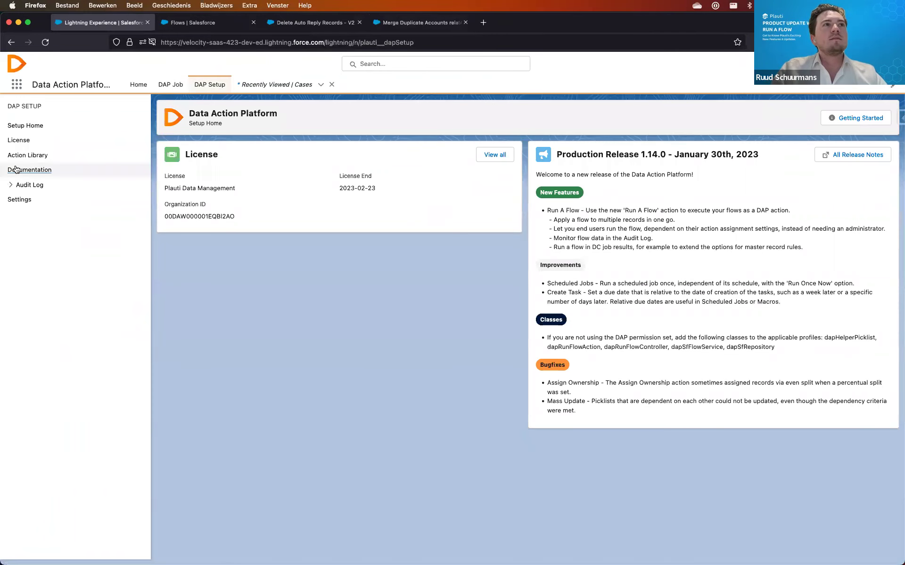
left_click(22, 157)
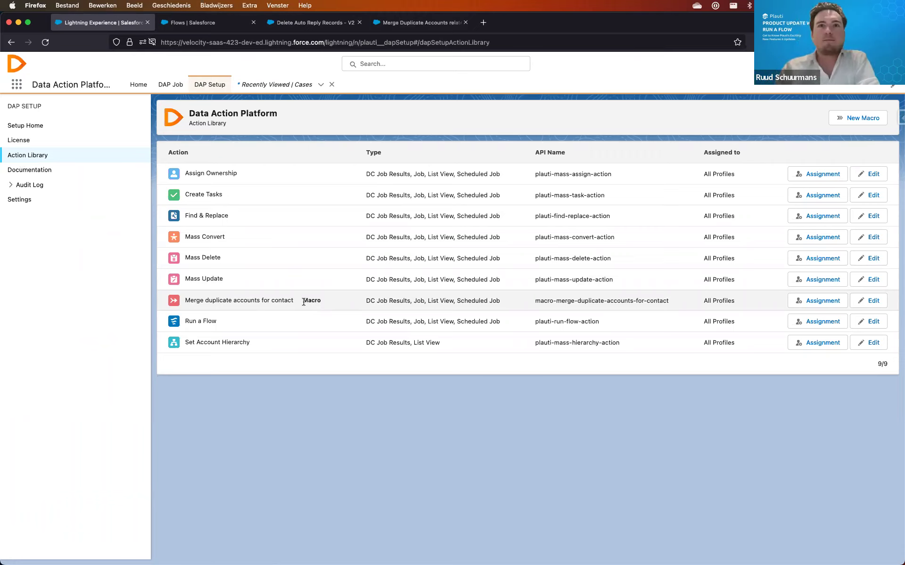
Open the configuration of the "Merge duplicate accounts for contact" macro and review its selected flow.
left_click(868, 300)
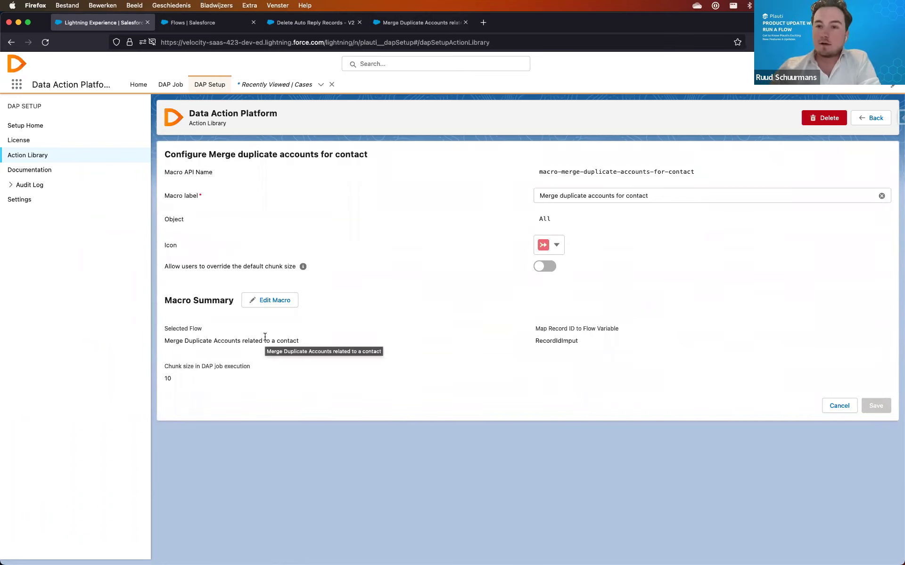
left_click_drag(164, 339, 312, 348)
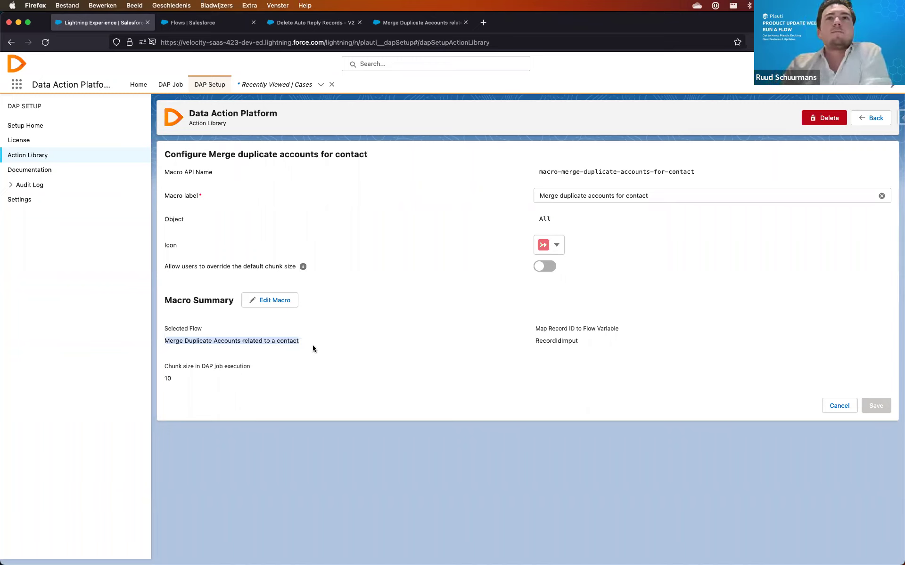
left_click(313, 346)
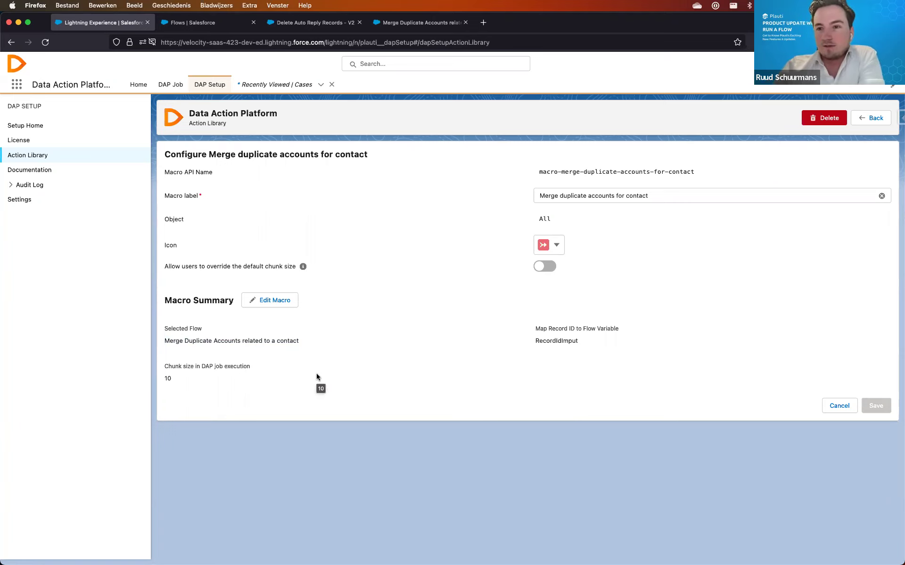
Create a new DAP job named "remove auto replies".
left_click(163, 86)
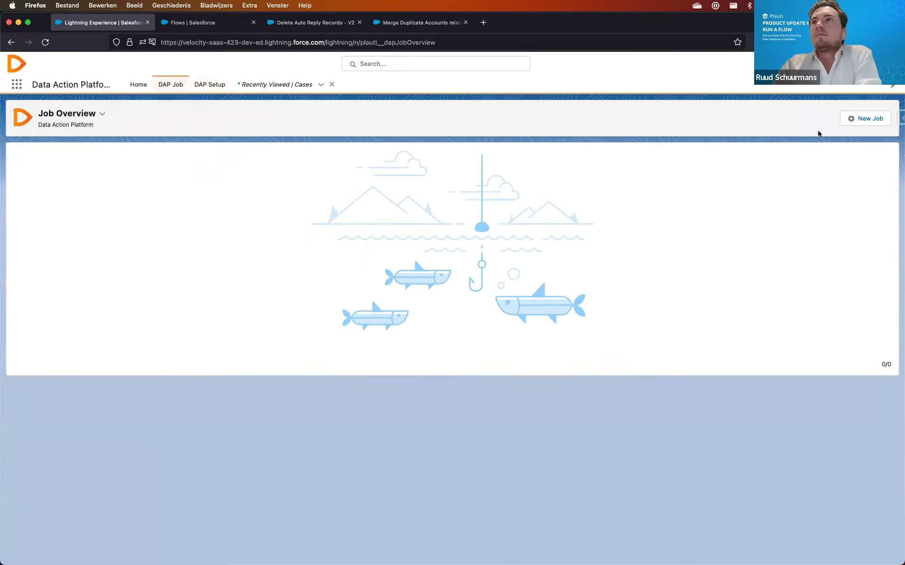
left_click(862, 119)
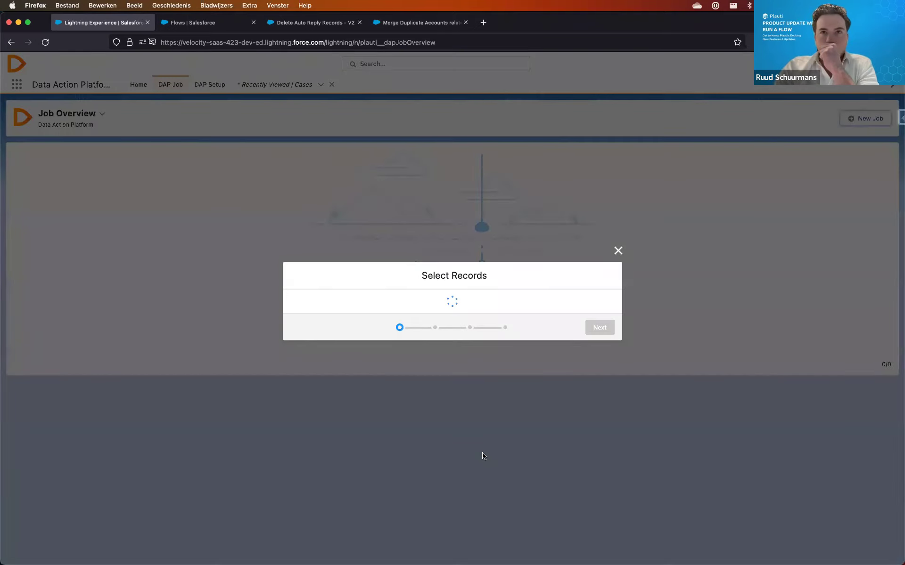
left_click(497, 296)
type("remove")
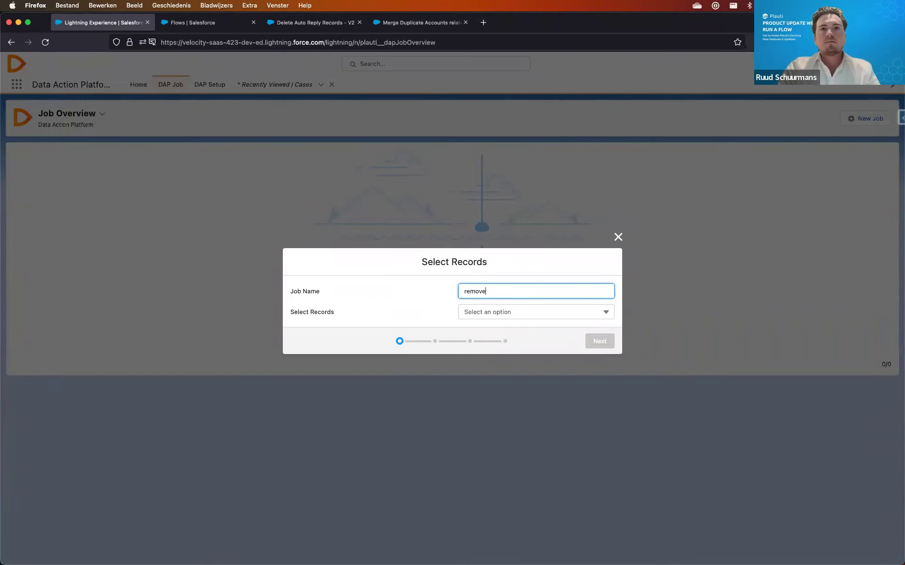
type(" auto replies")
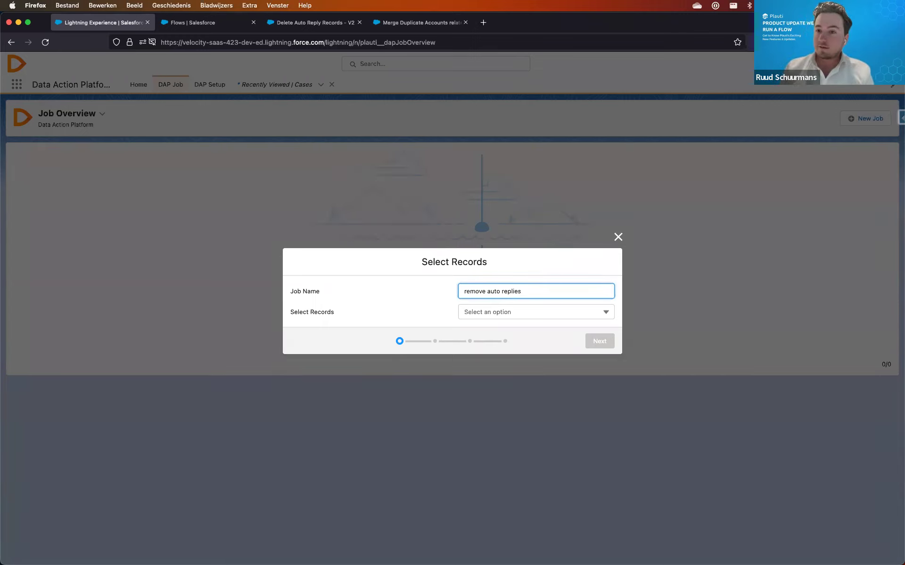
Select the Case object as the job's records, without a filter or schedule, and continue to the action choice.
left_click(539, 317)
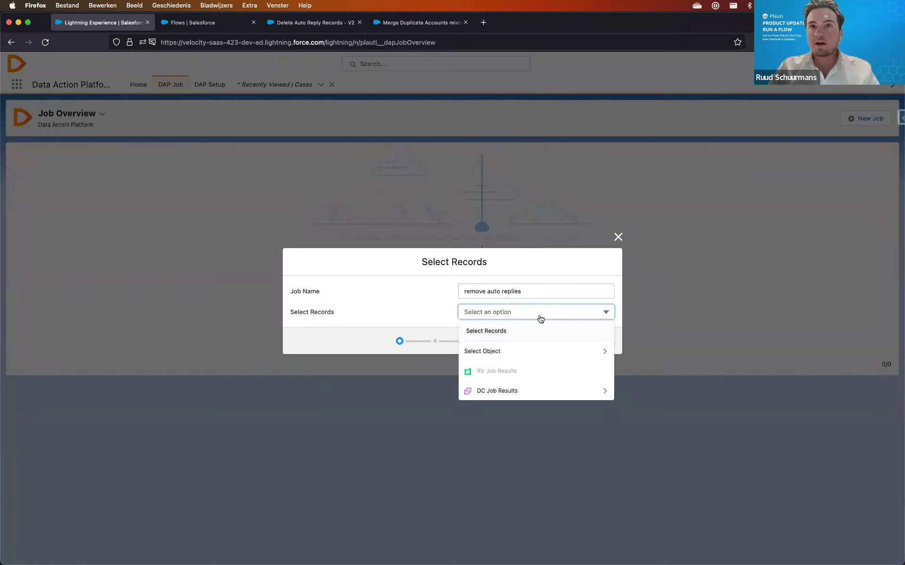
left_click(533, 350)
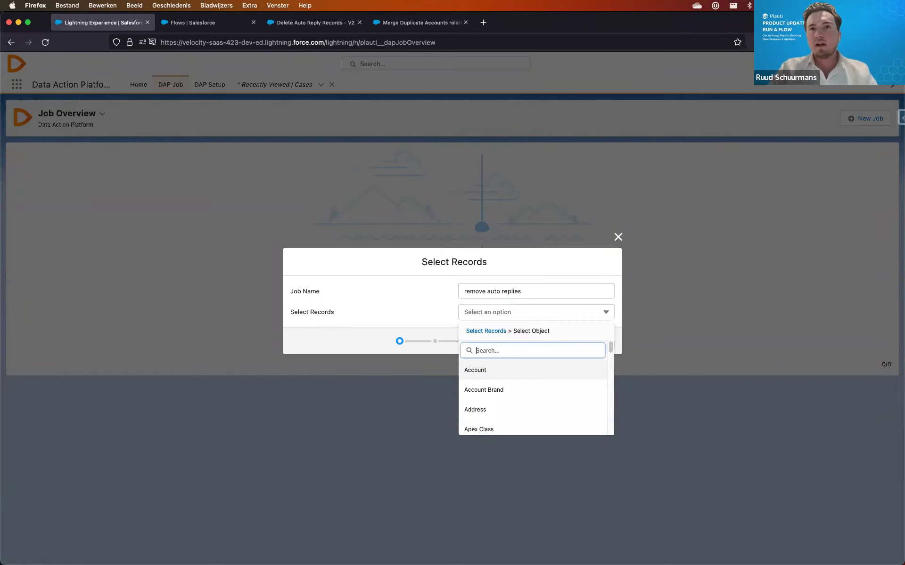
type("case")
left_click(490, 370)
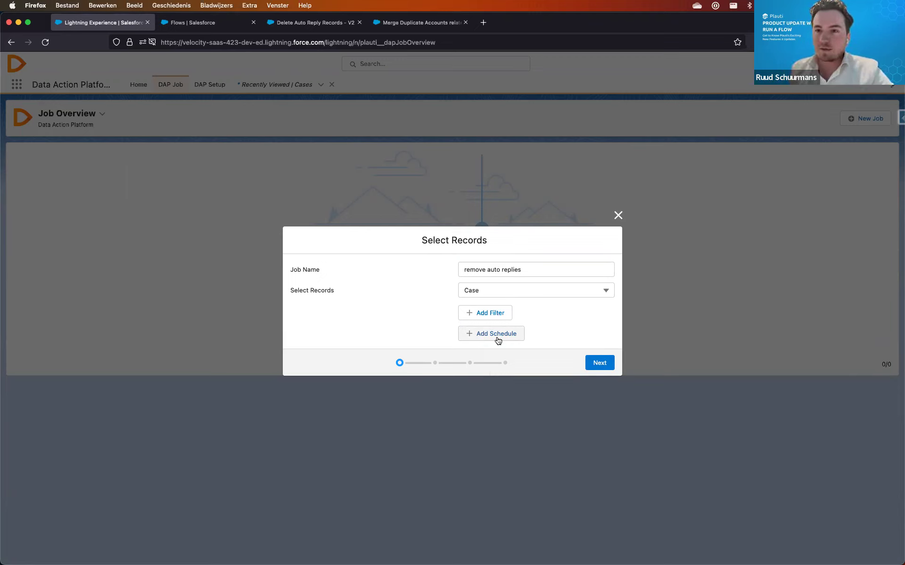
left_click(591, 363)
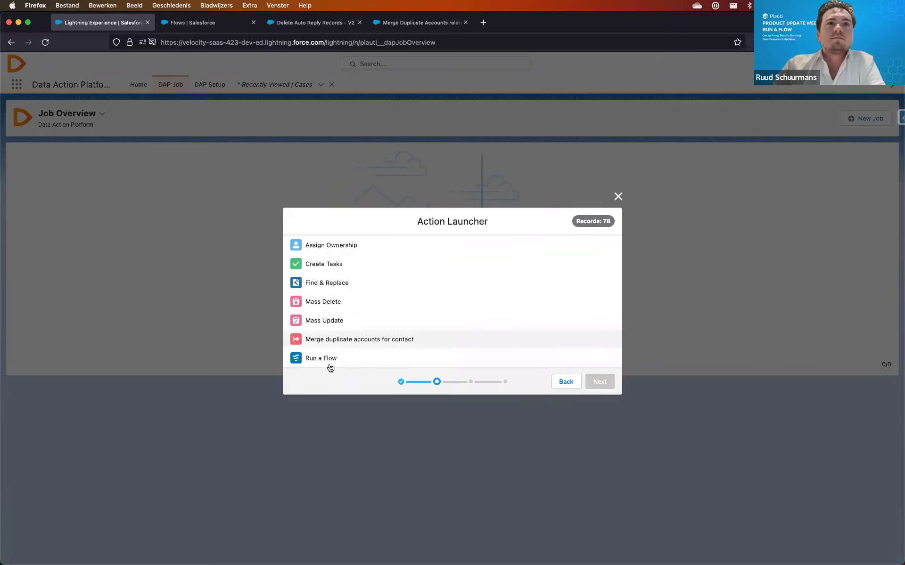
left_click(345, 340)
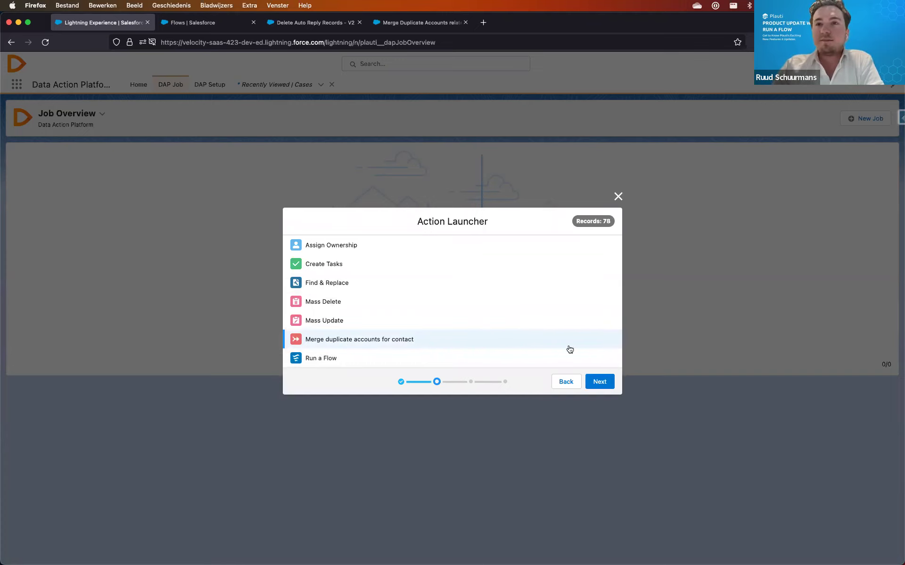
left_click(605, 382)
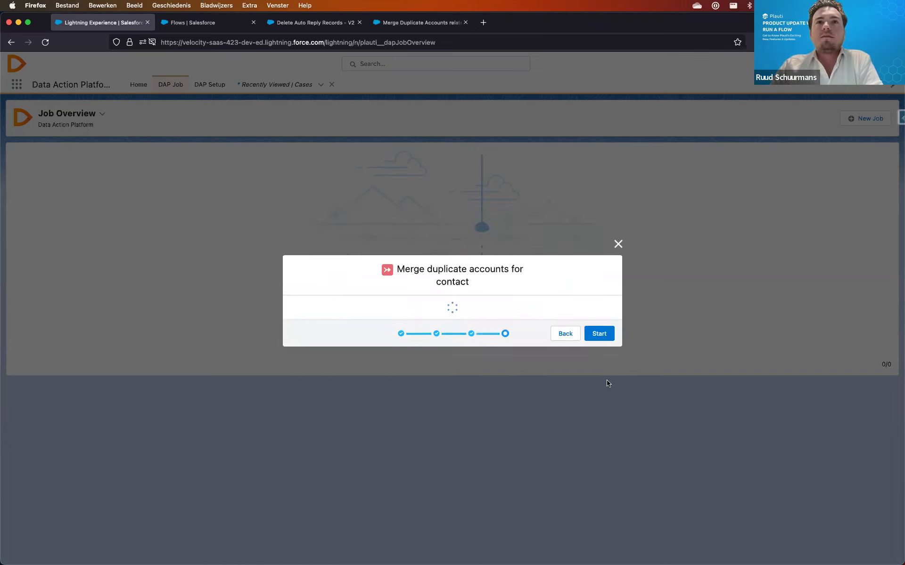
left_click(565, 380)
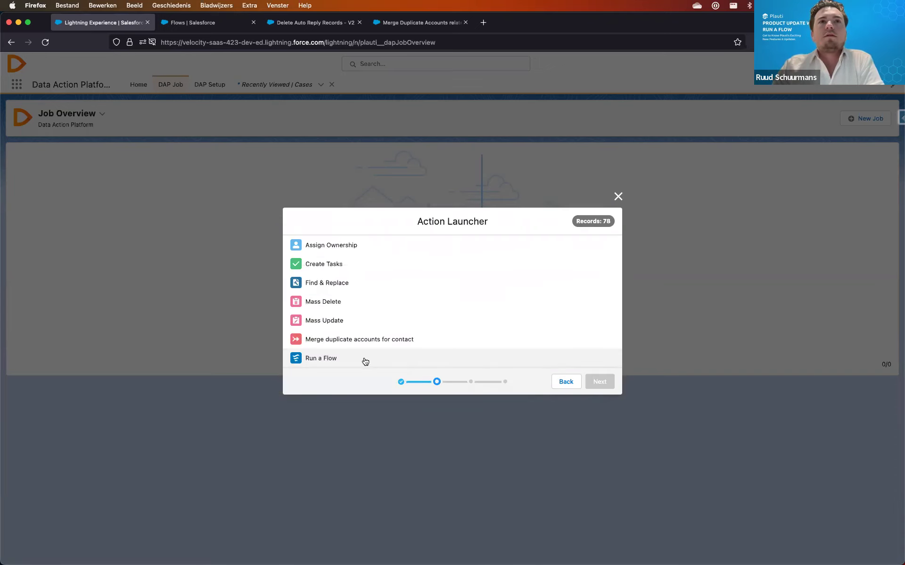
Choose Run a Flow with the Delete Auto Reply Records flow, map the record ID to recordId, and start the job.
left_click(404, 359)
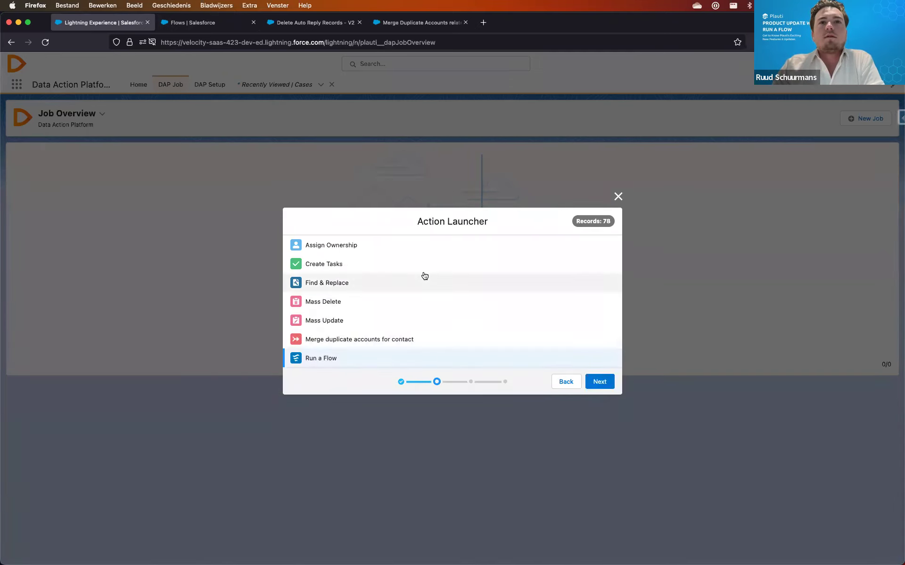
left_click(598, 382)
left_click(473, 301)
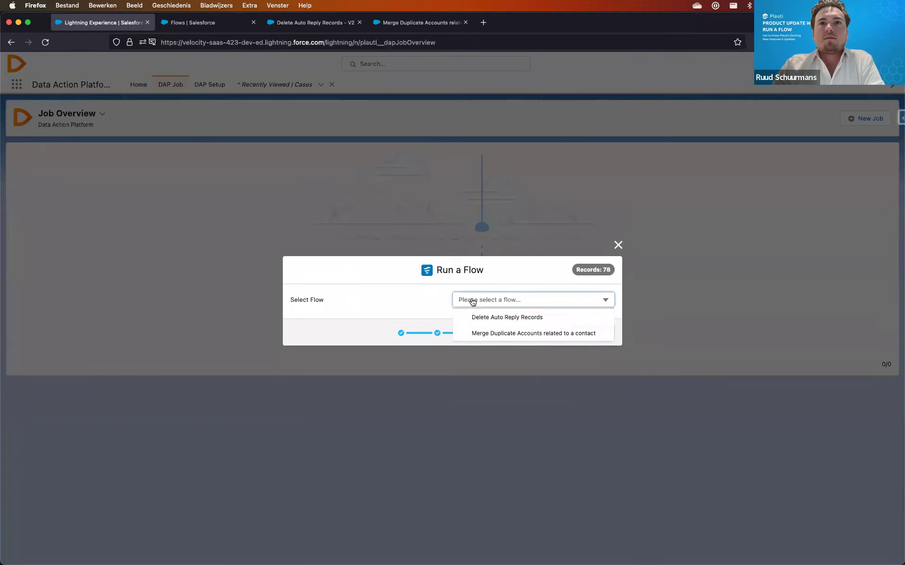
left_click(513, 318)
left_click(537, 312)
left_click(553, 329)
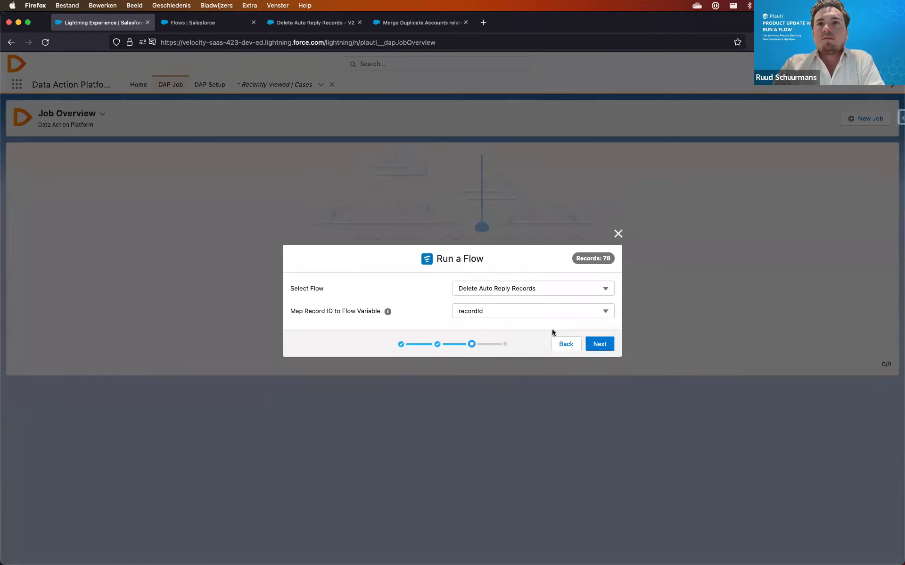
left_click(598, 343)
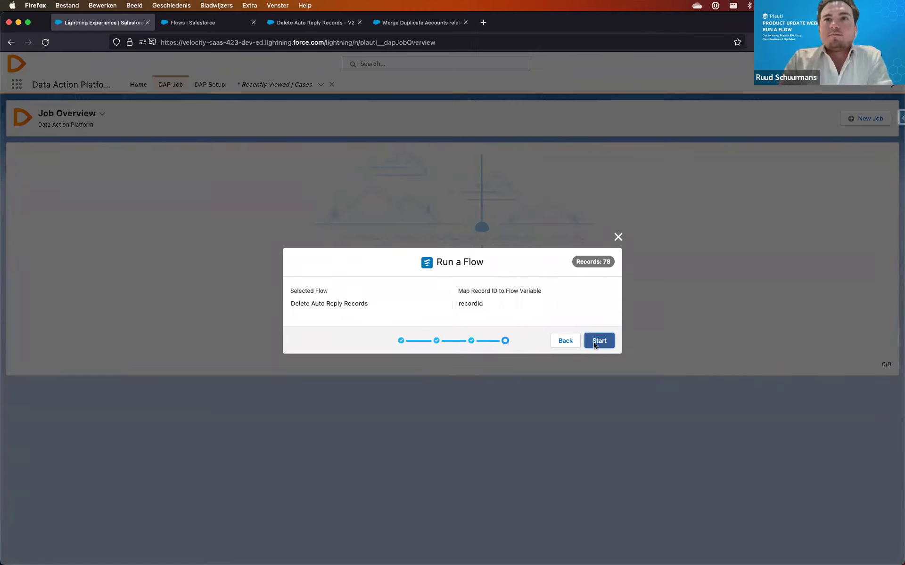
left_click(598, 341)
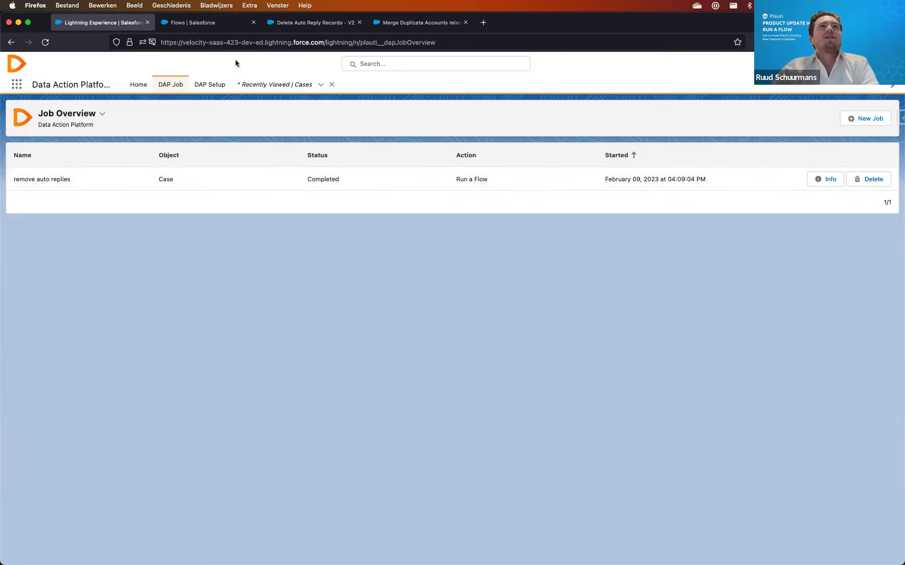
Find Cases among the available items and open its list to check the records after the job.
left_click(16, 86)
type("cases")
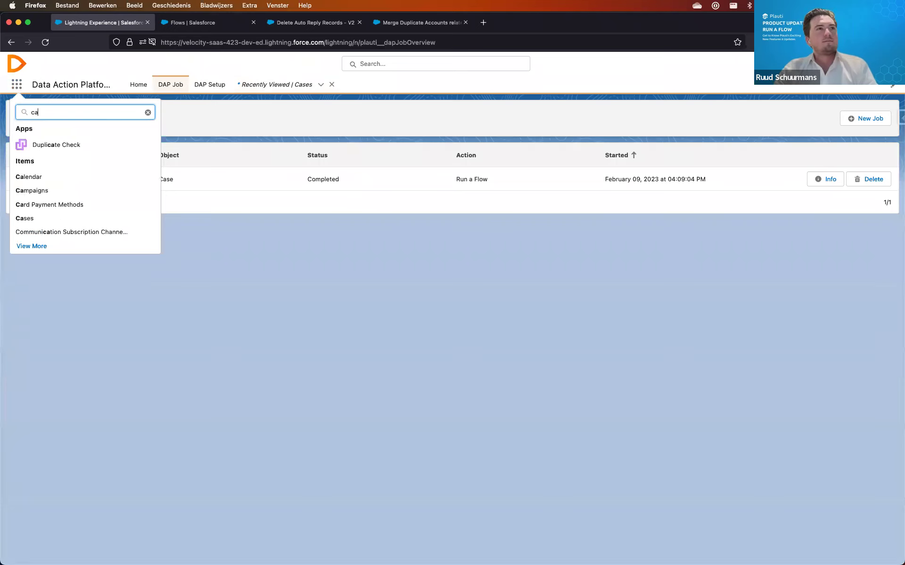
left_click(28, 170)
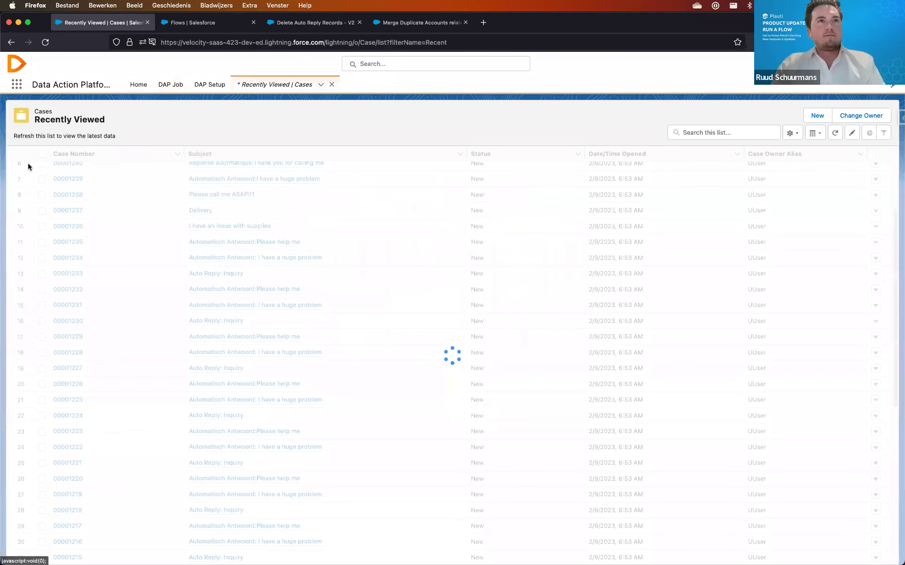
Look through the refreshed case list for any remaining auto-reply records.
scroll(325, 172, "down", 3)
scroll(325, 178, "down", 2)
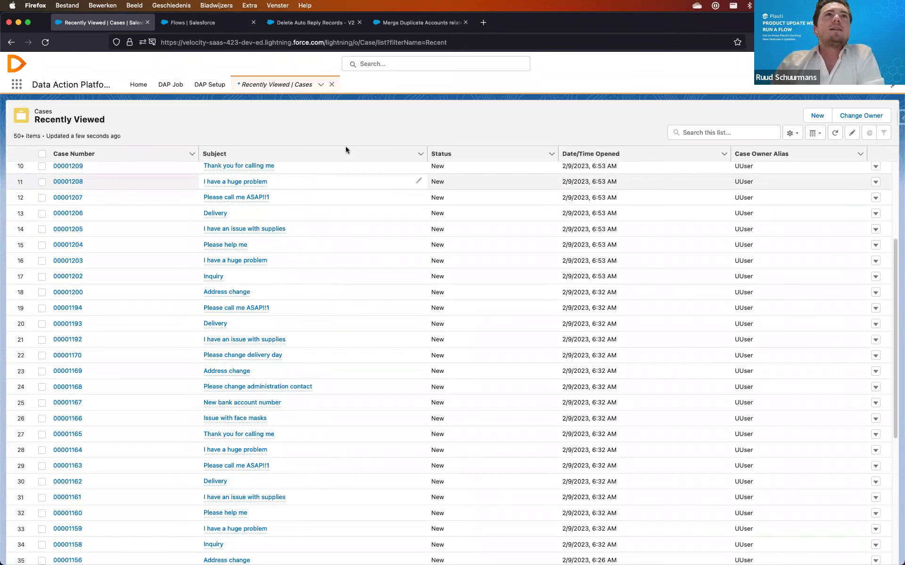
scroll(272, 165, "up", 5)
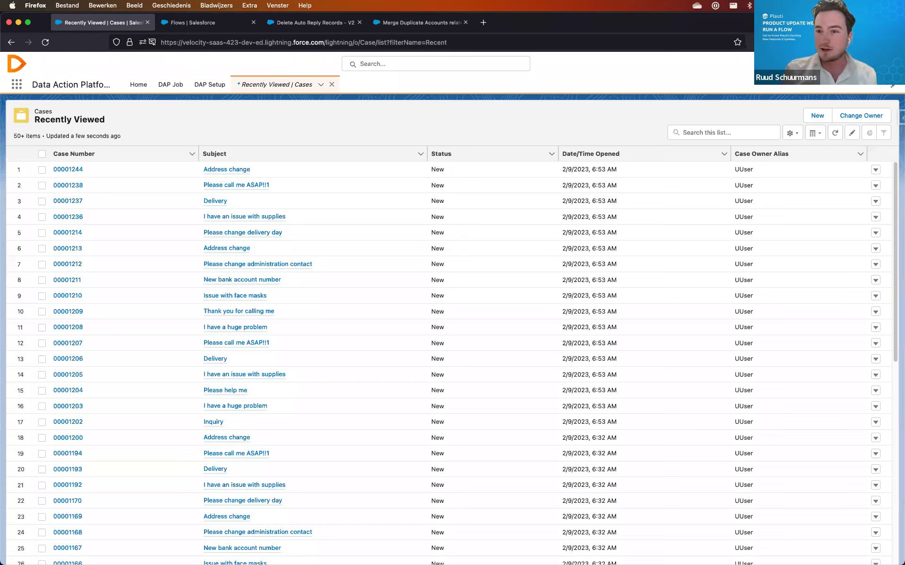
Switch to the Duplicate Check app, view the results of the Search Duplicate Contacts job and expand group 1.
left_click(14, 88)
type("d")
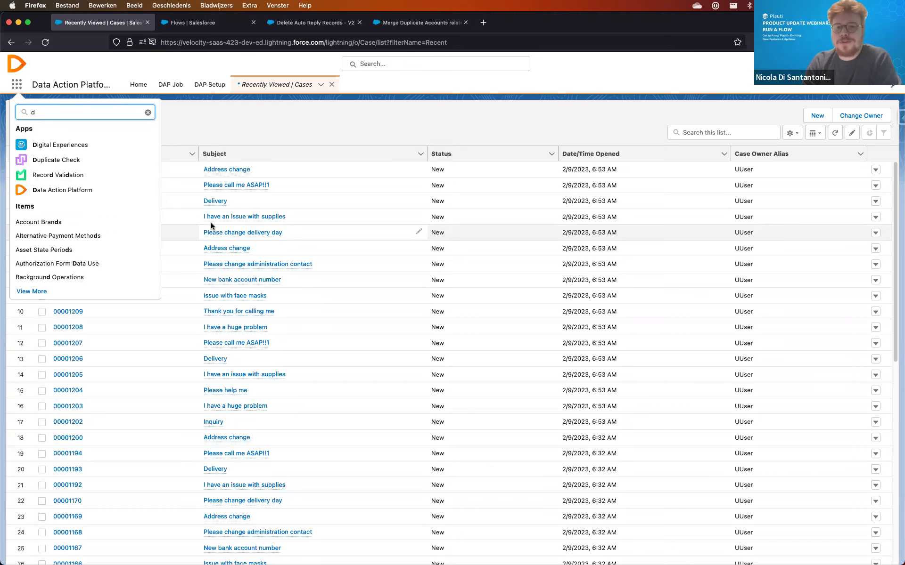
left_click(66, 161)
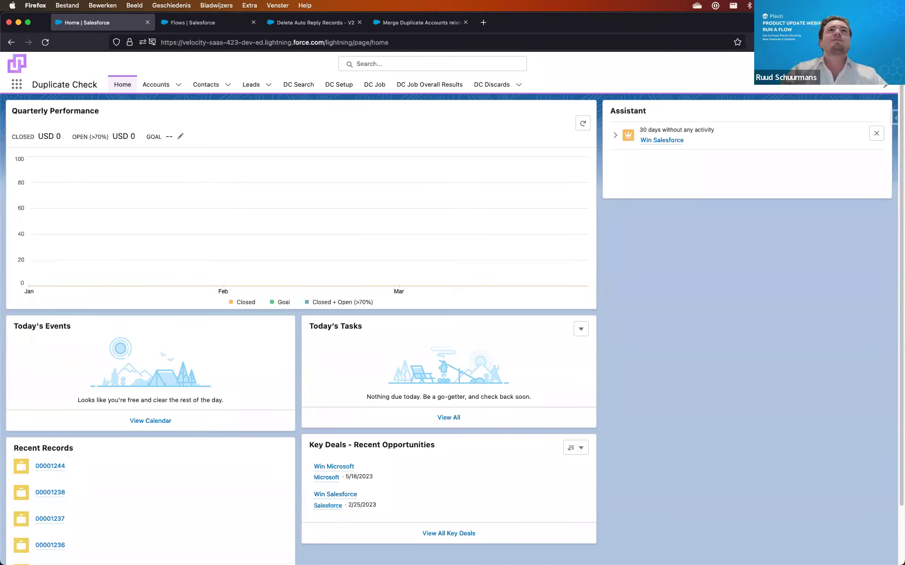
left_click(378, 88)
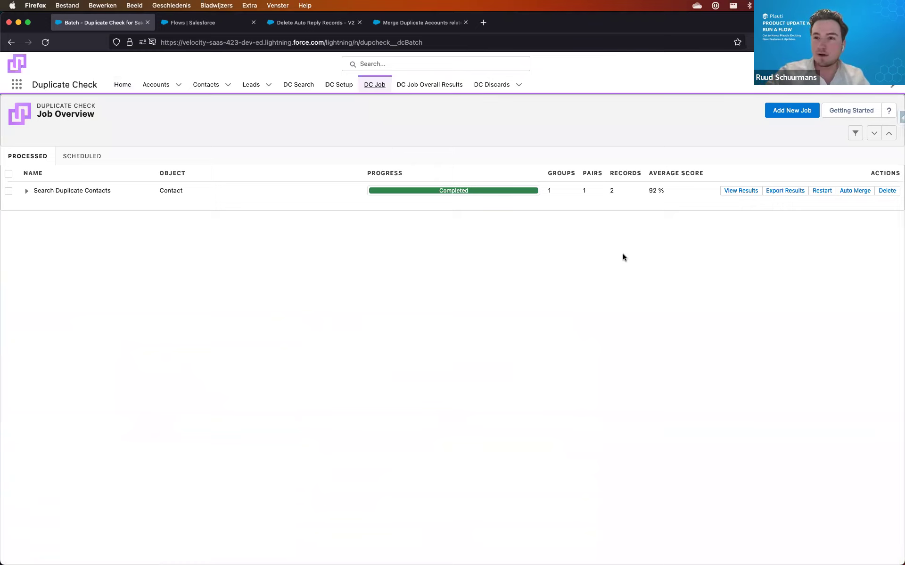
left_click(732, 193)
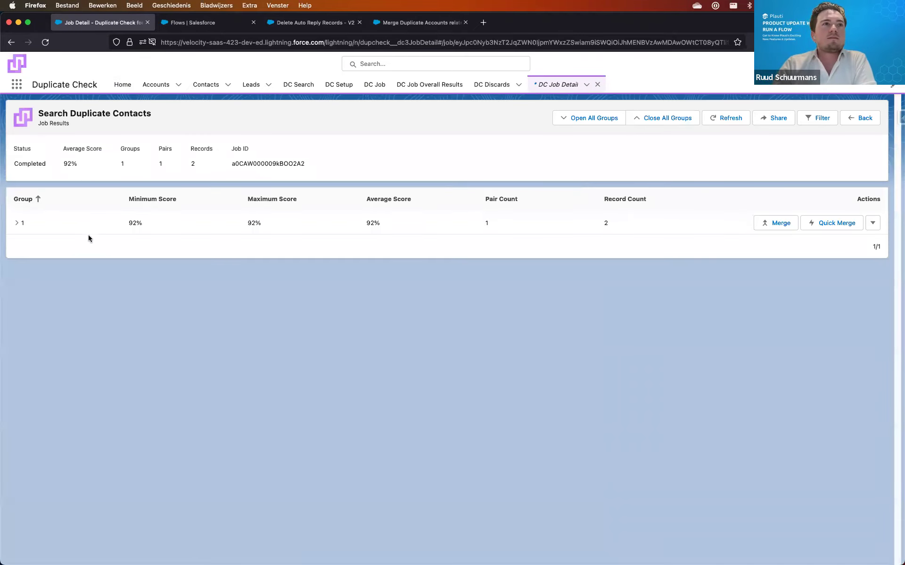
left_click(85, 232)
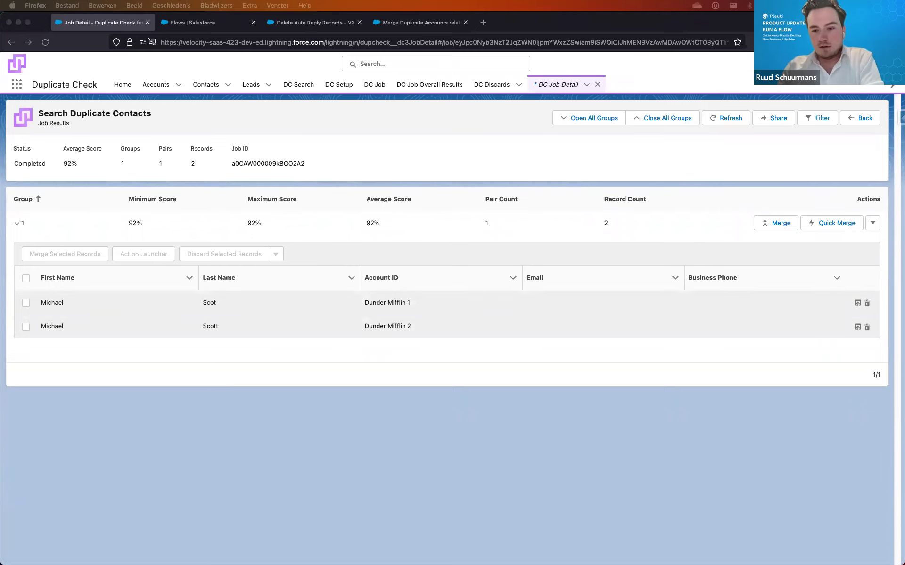
Review the structure of the Merge Duplicate Accounts related to a contact flow and return to the duplicate contacts job results.
key("super+Tab")
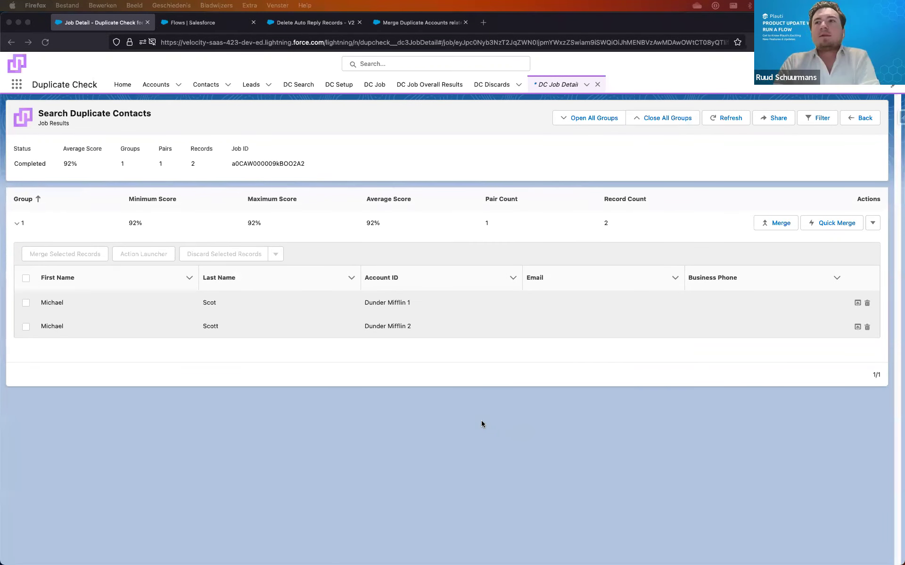
left_click(482, 420)
left_click(419, 22)
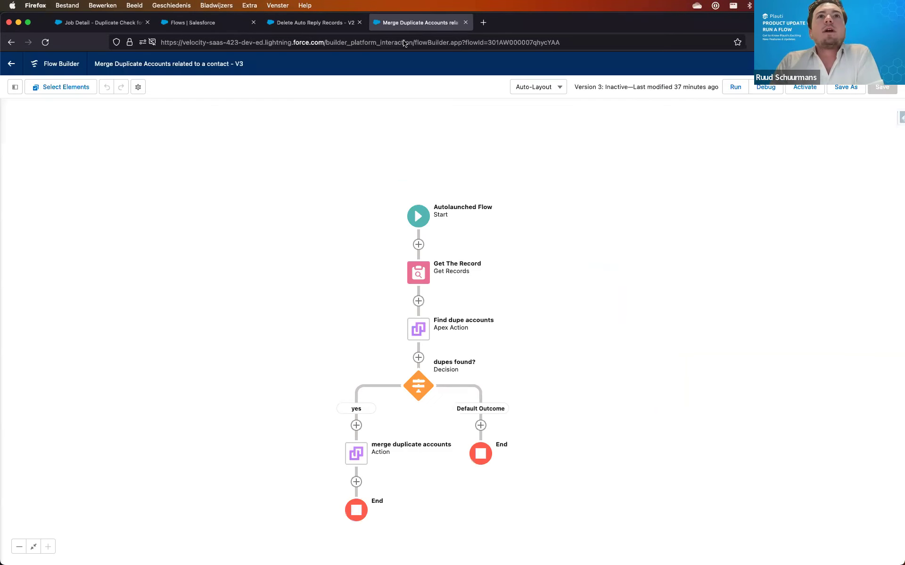
left_click_drag(316, 254, 315, 224)
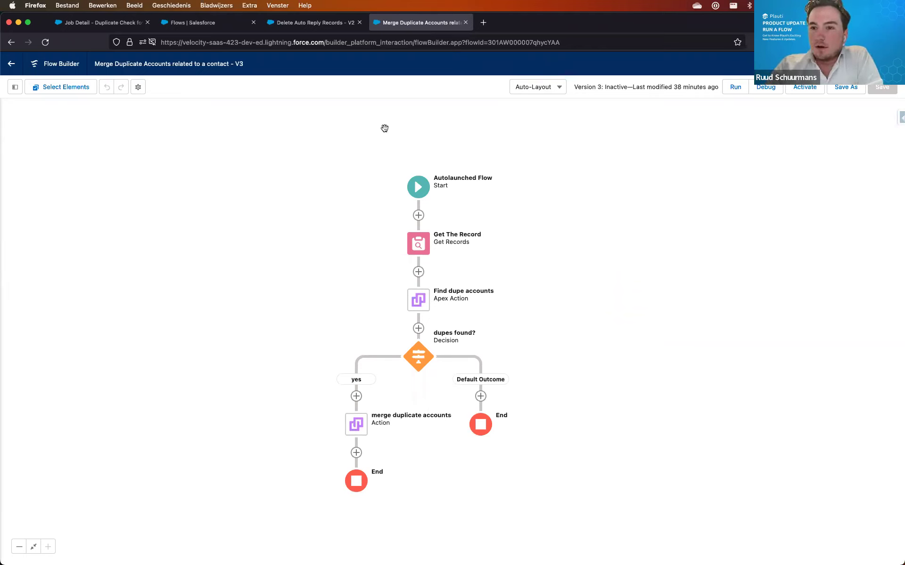
left_click(351, 23)
left_click(107, 24)
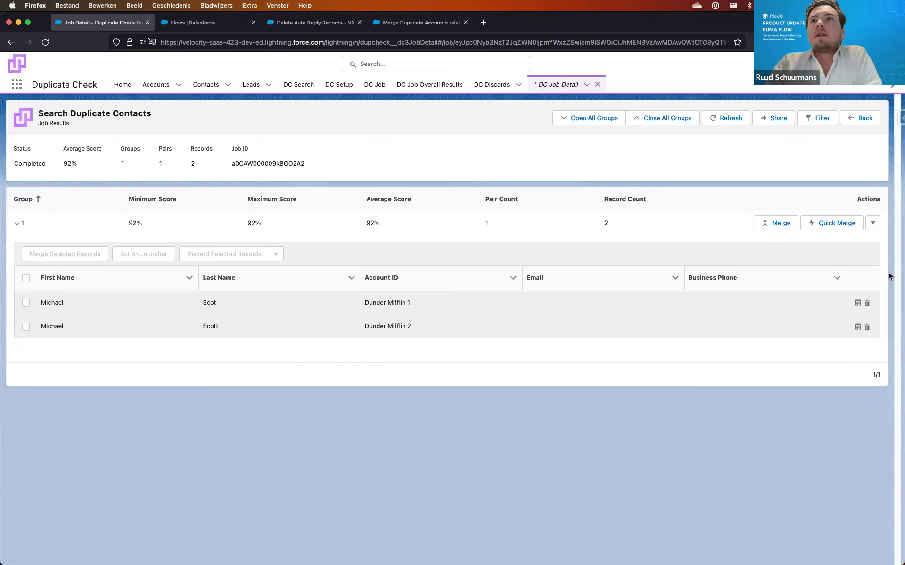
left_click(874, 225)
left_click(55, 329)
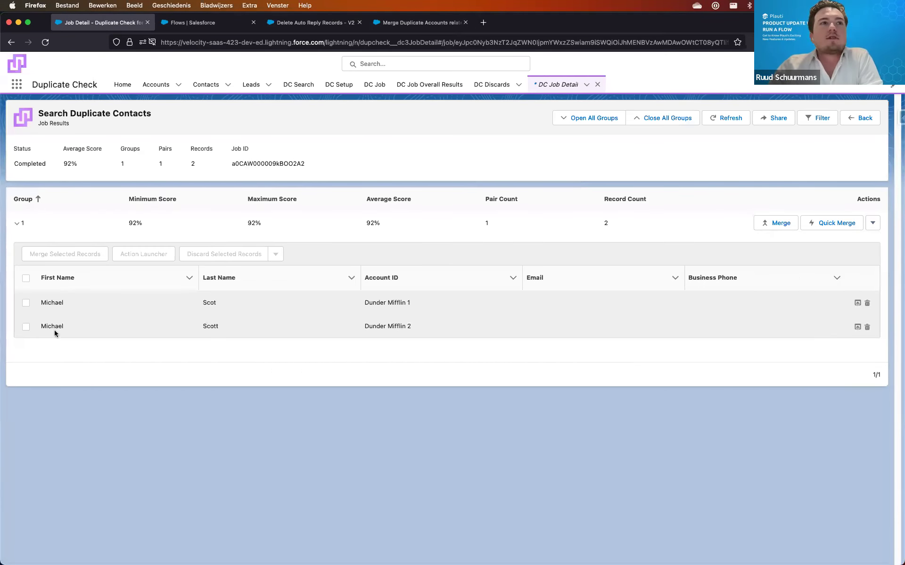
Inspect the Record ID input of the flow's Find dupe accounts action, close it unchanged and examine the merge duplicate accounts branch.
left_click(418, 23)
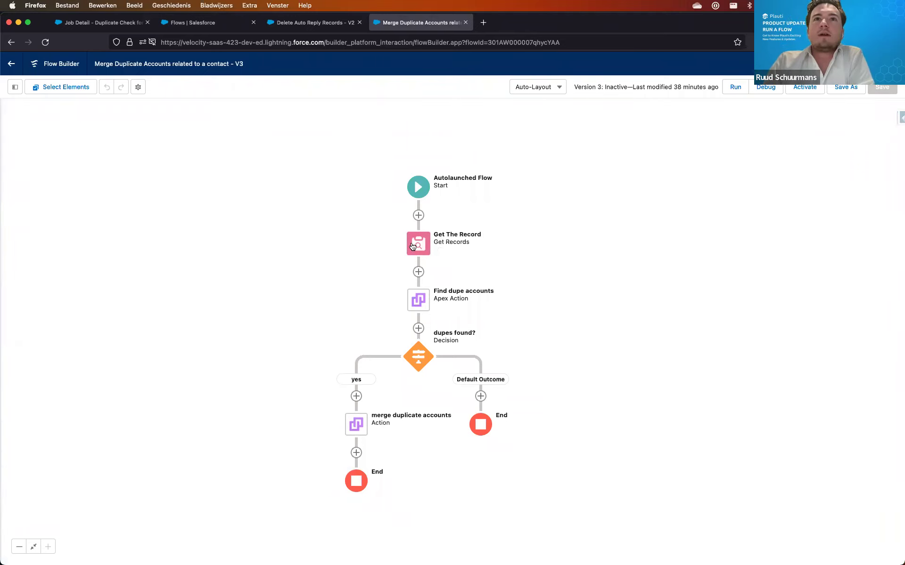
left_click(418, 299)
left_click(397, 411)
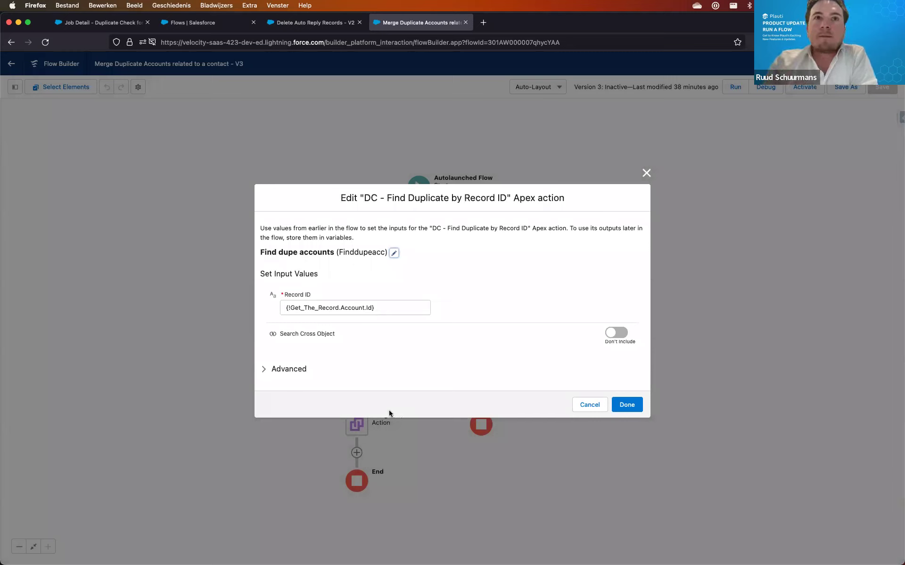
left_click(359, 306)
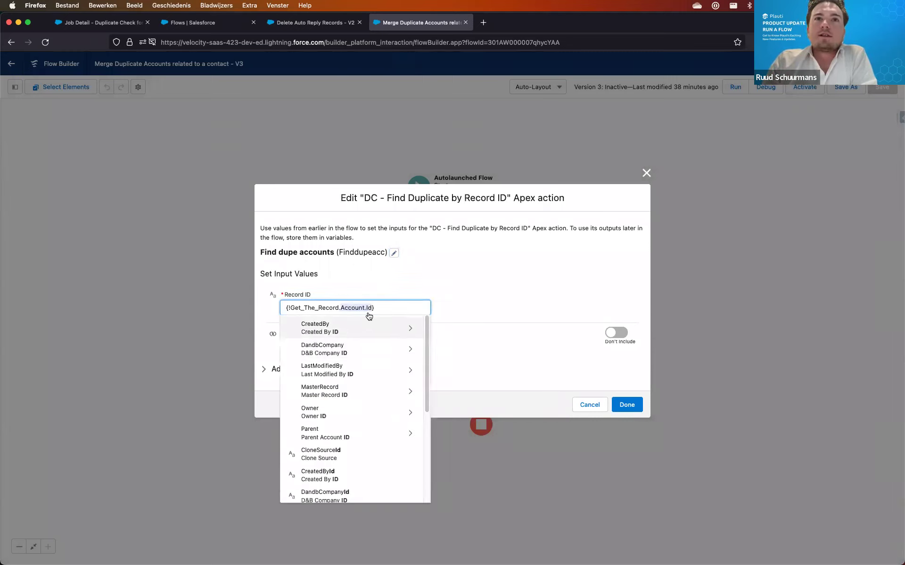
left_click(510, 291)
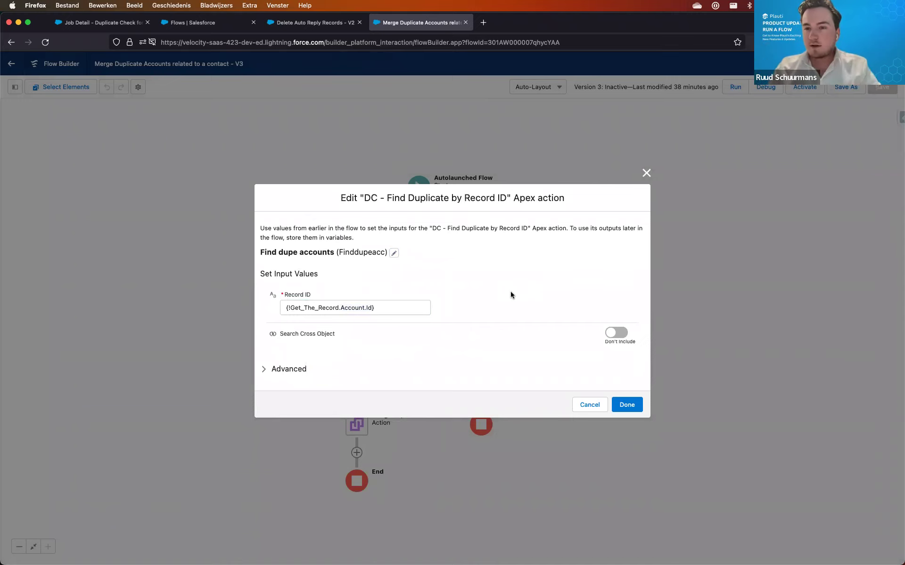
left_click(588, 403)
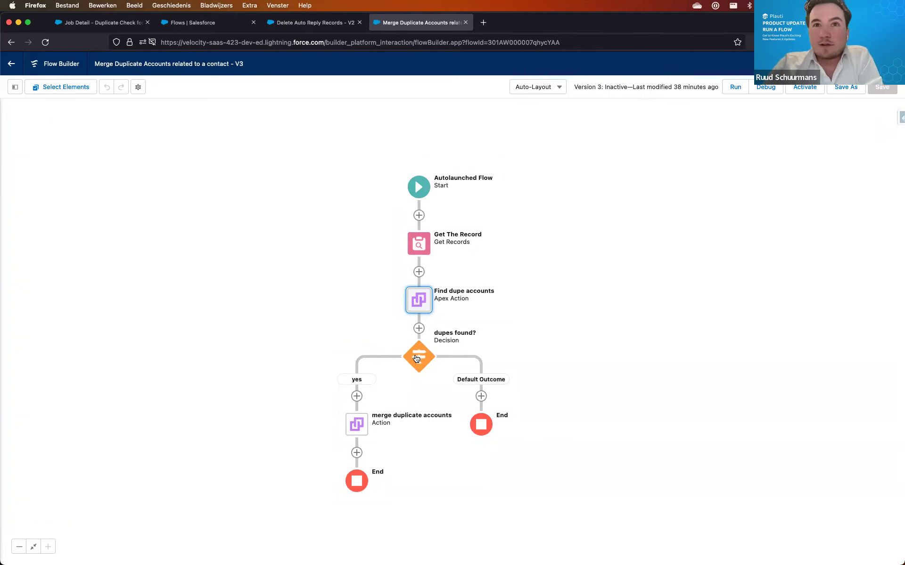
left_click(363, 423)
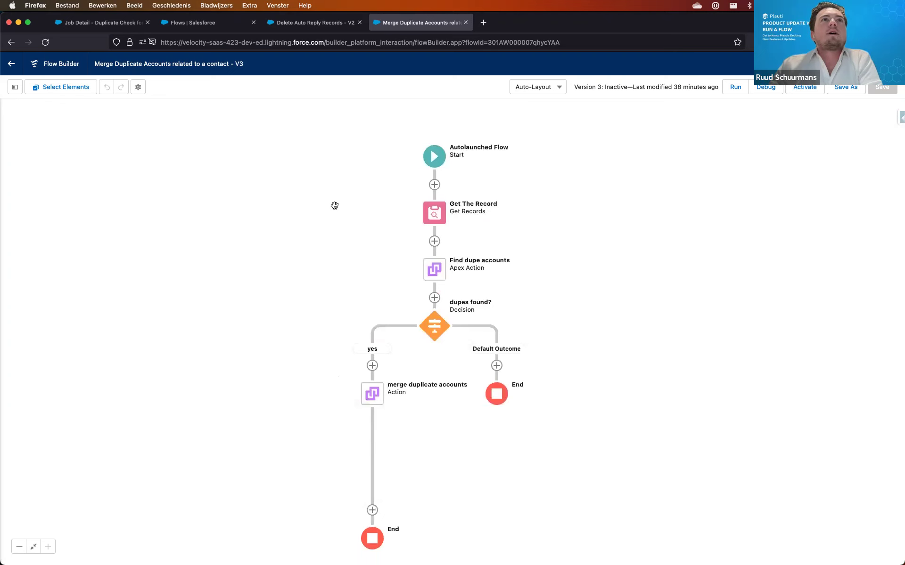
Return to the Search Duplicate Contacts results and open the Action Launcher for group 1.
left_click(208, 22)
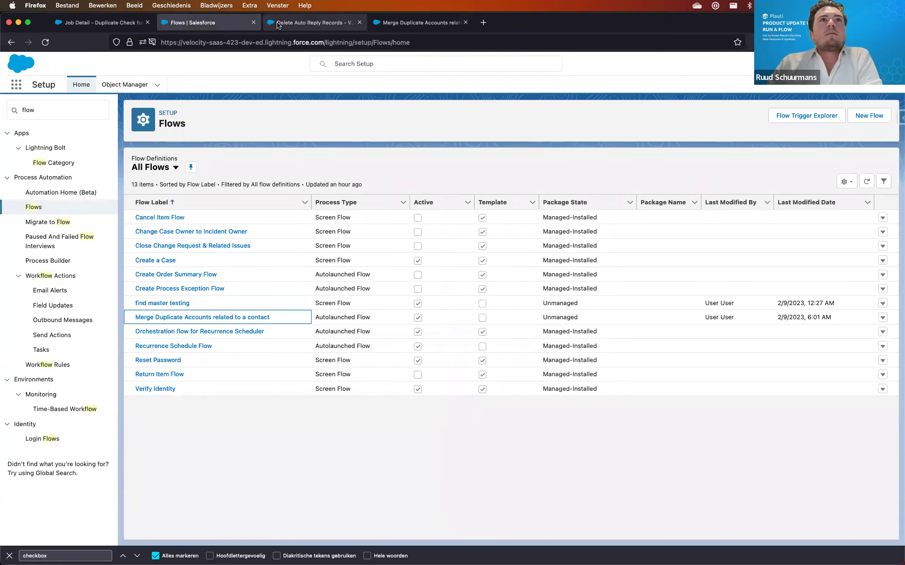
left_click(311, 23)
left_click(94, 23)
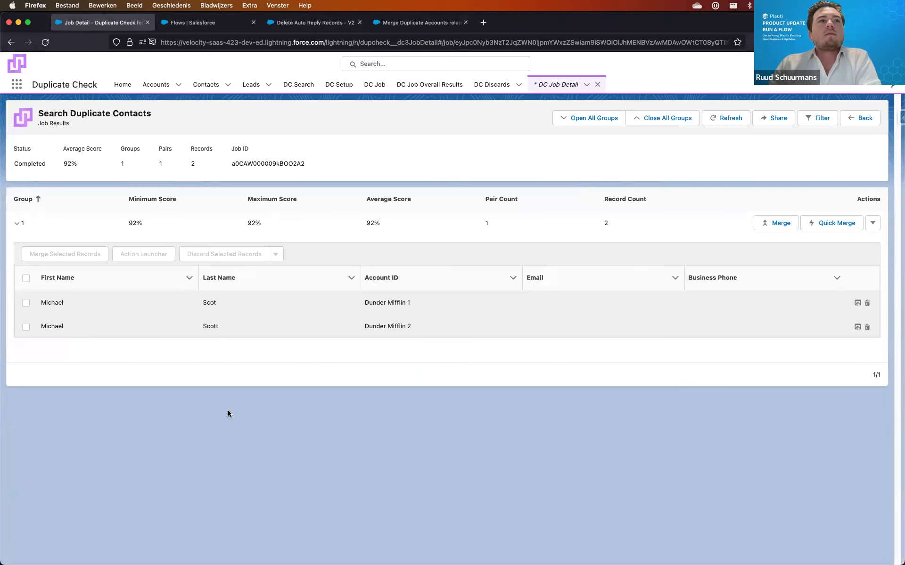
left_click(872, 223)
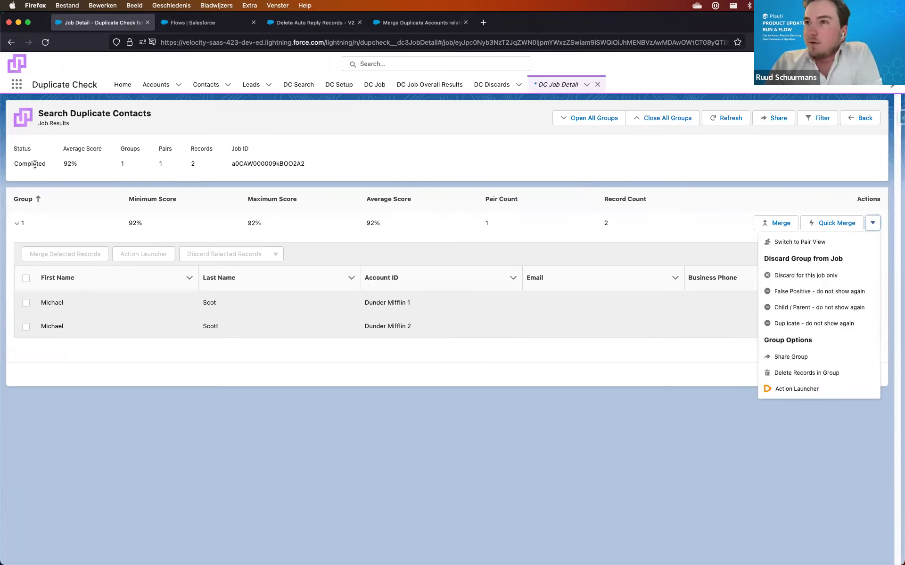
left_click(791, 392)
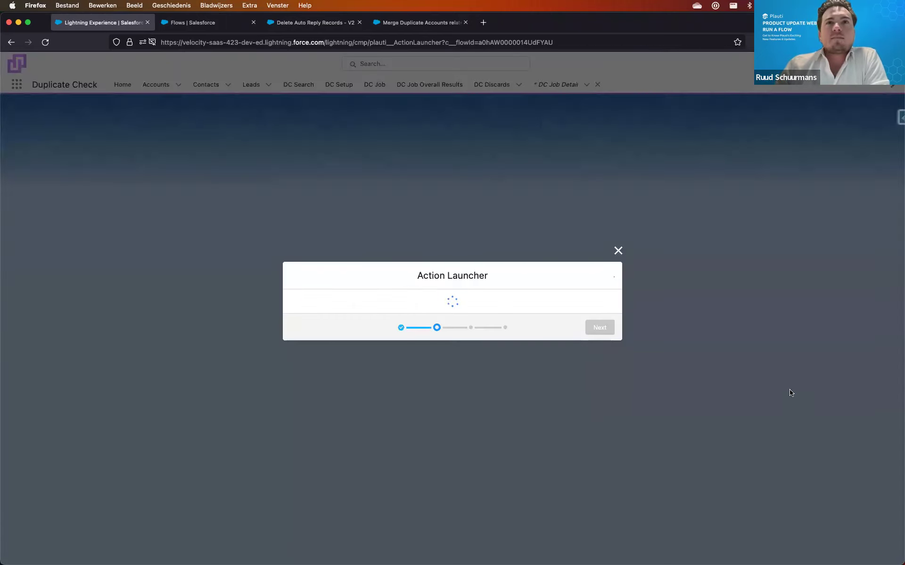
Run the Merge duplicate accounts for contact action on the group's records and finish it.
left_click(516, 343)
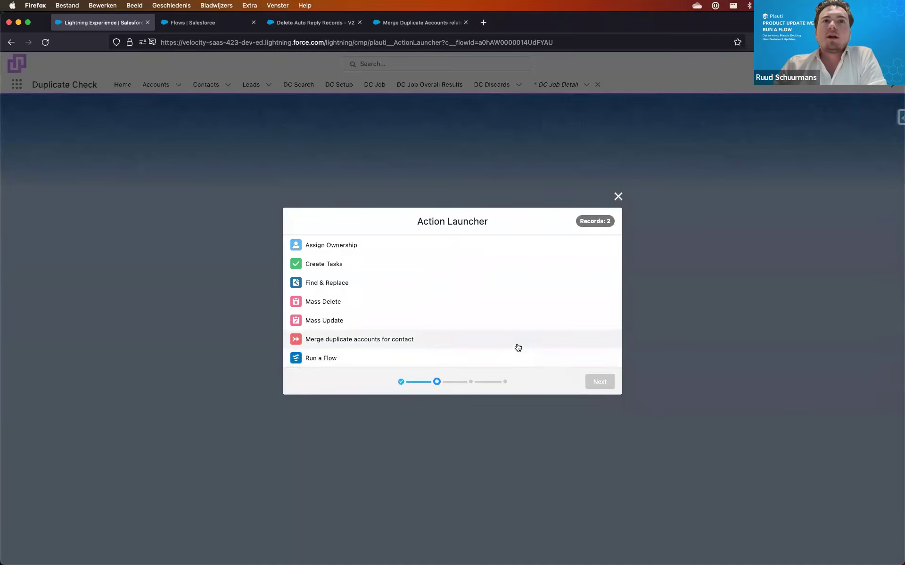
key("super+4")
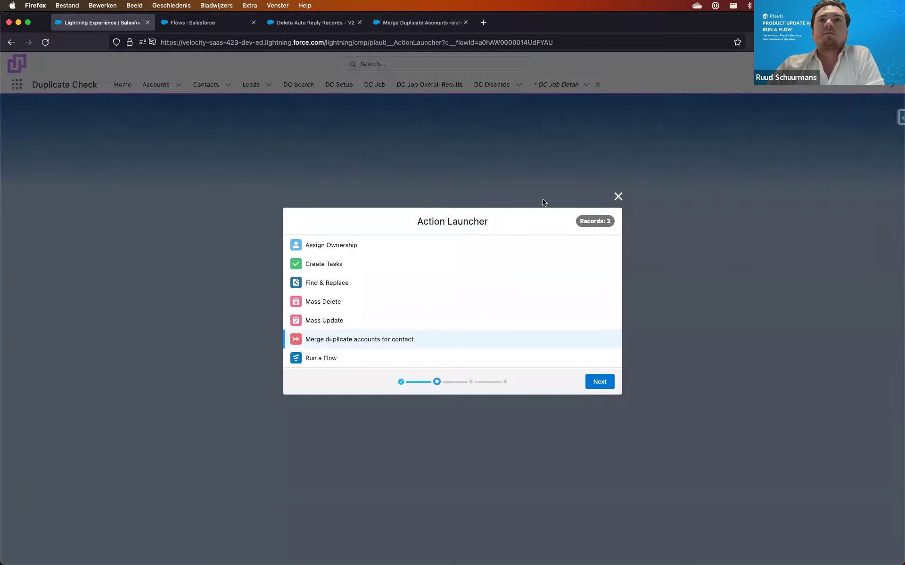
left_click(101, 23)
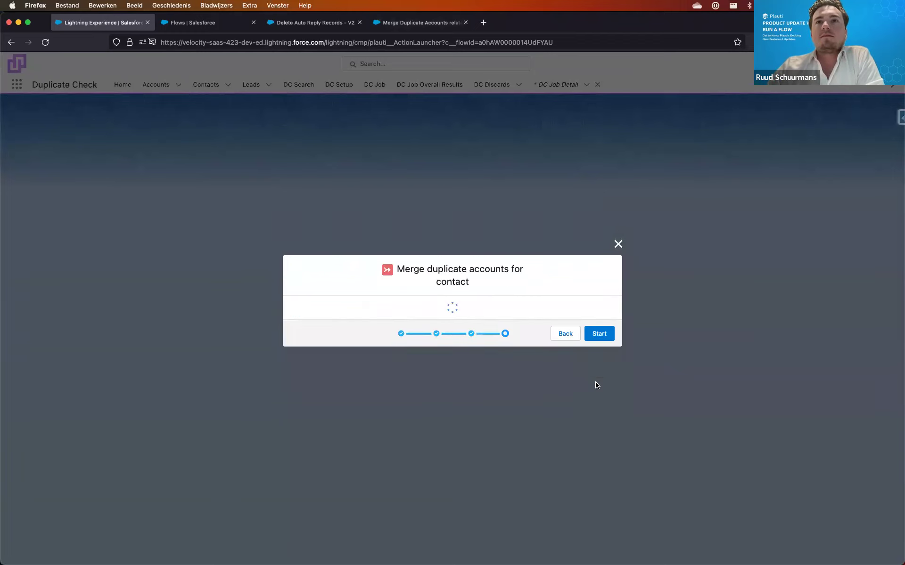
left_click(603, 363)
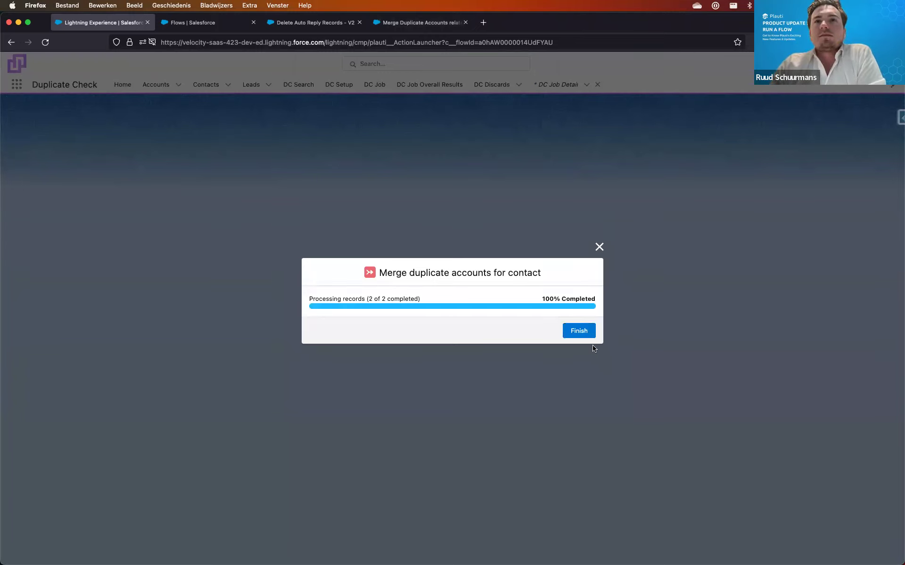
left_click(588, 332)
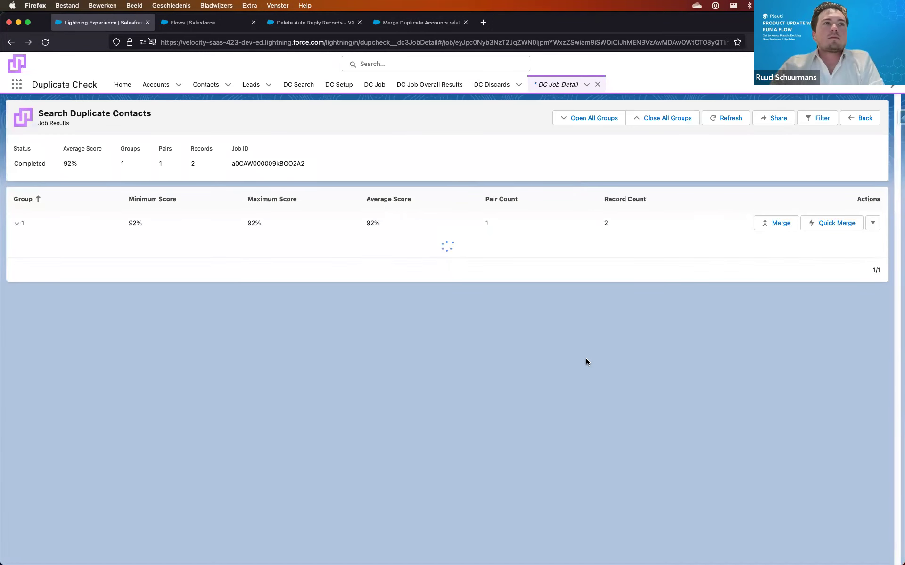
Reload the job results, select both contacts in group 1 and merge them with the proposed master record.
left_click(707, 126)
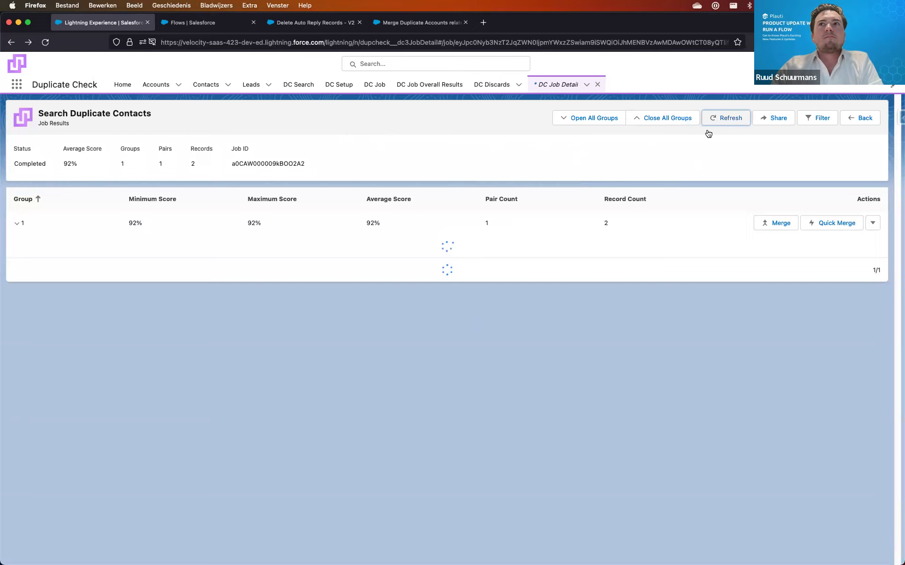
left_click(44, 42)
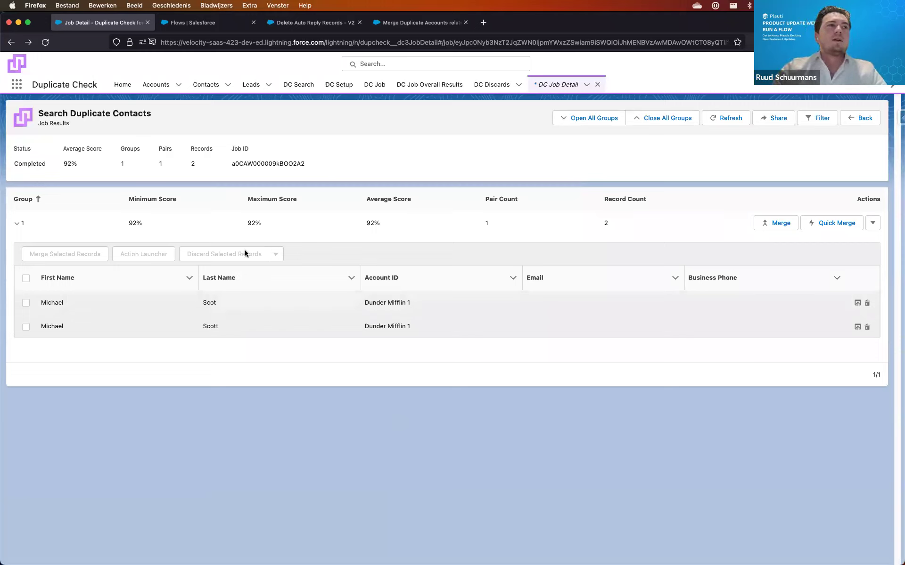
left_click(26, 278)
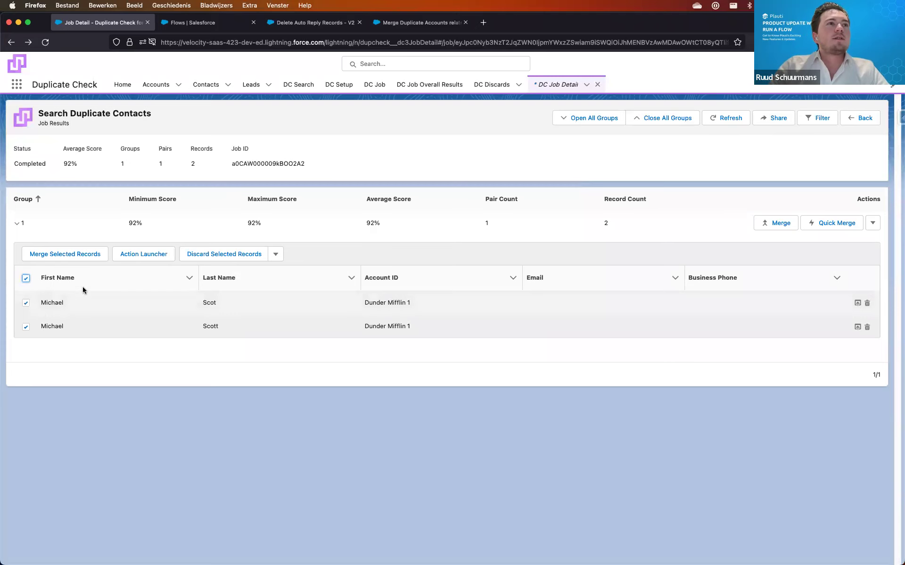
left_click(80, 260)
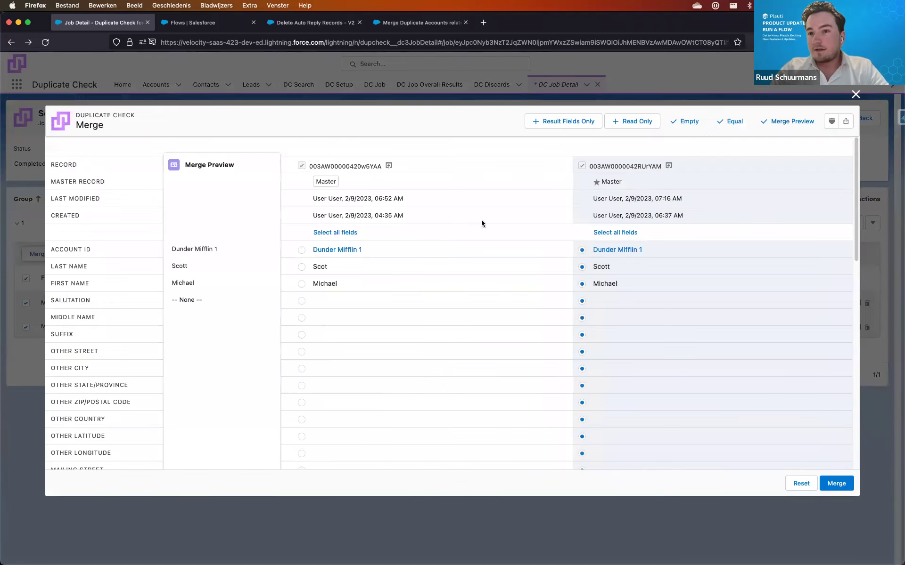
left_click(837, 484)
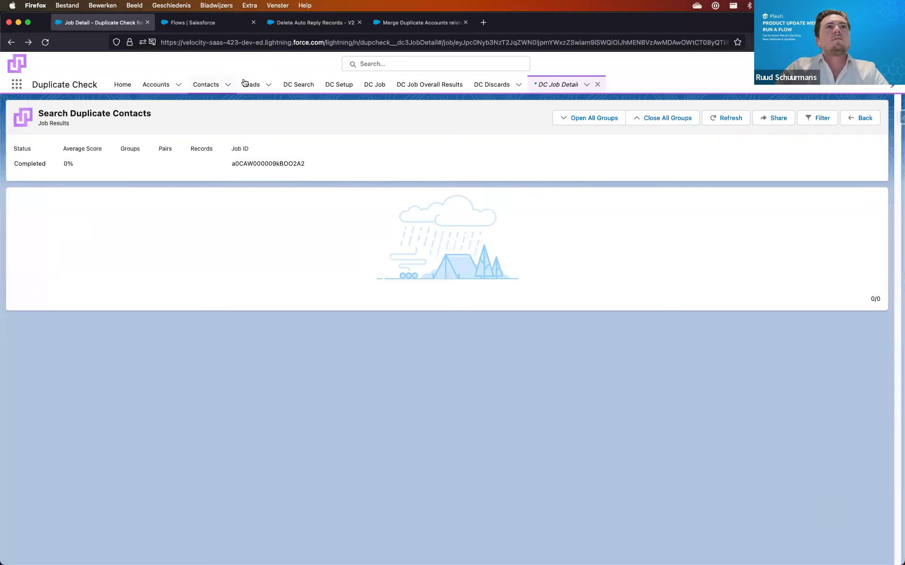
Check the merged contact's record in Contacts and open the Accounts list to check the merged account.
left_click(206, 85)
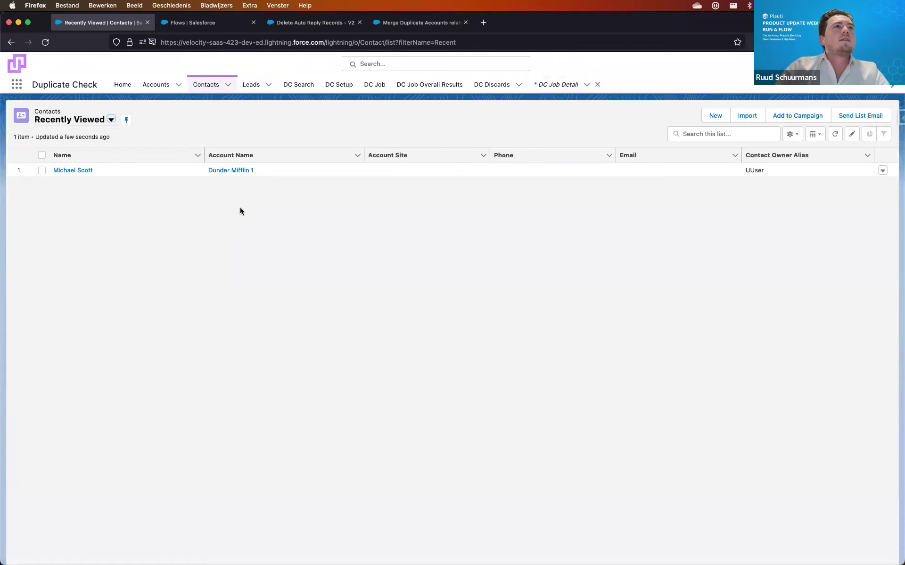
left_click(81, 171)
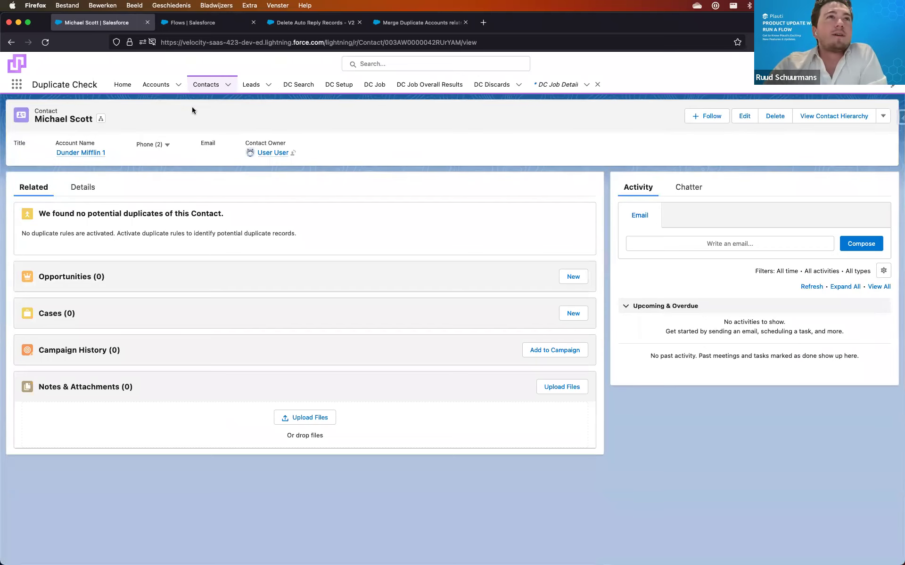
left_click(158, 88)
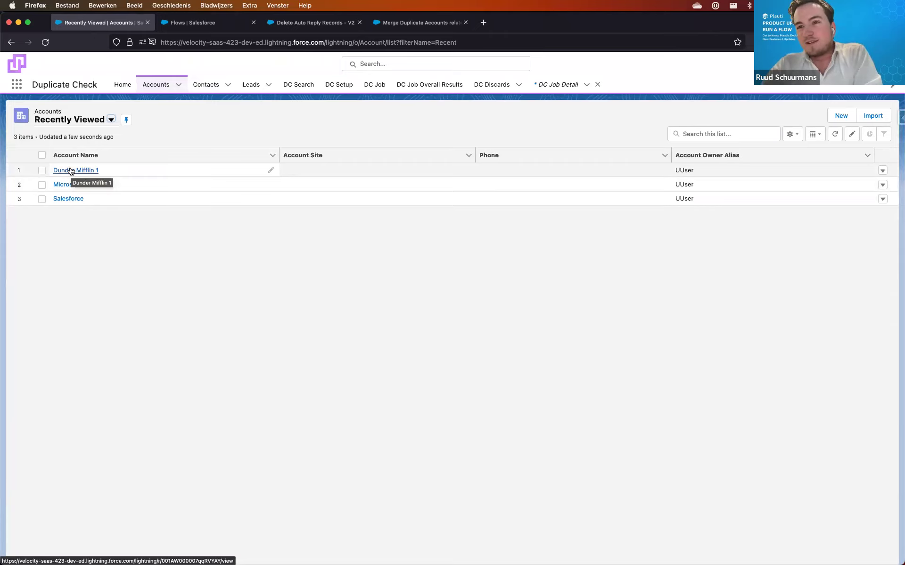
Open the Dunder Mifflin 1 account record to check its related contact.
left_click(70, 171)
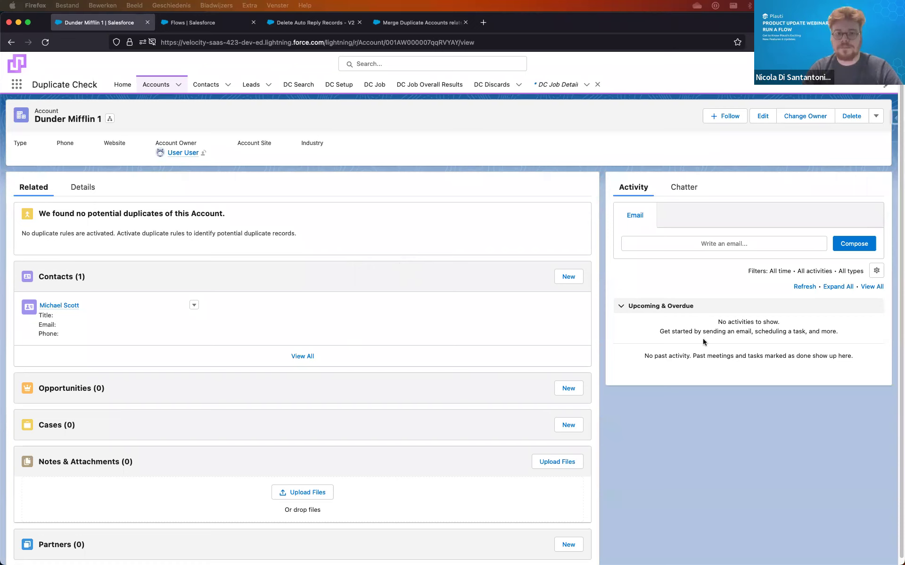
left_click(631, 42)
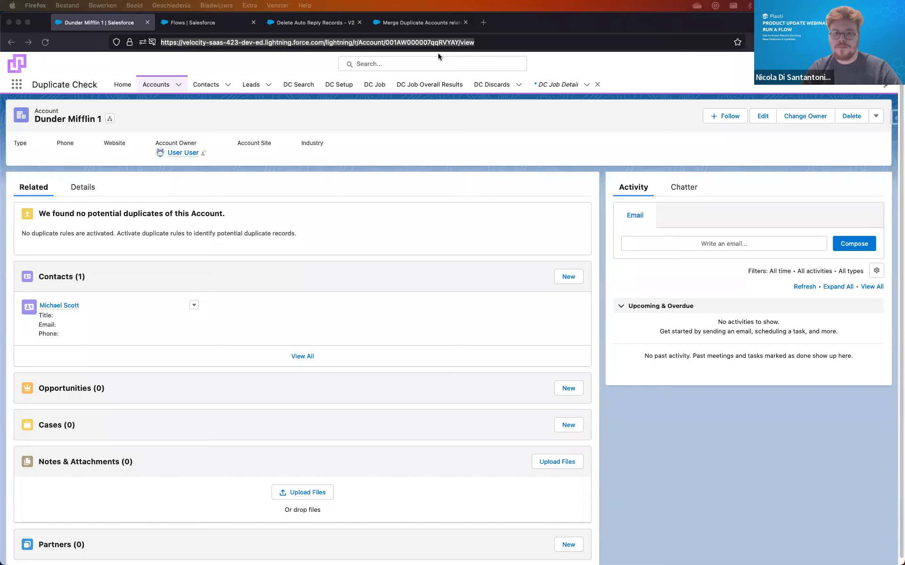
left_click(293, 188)
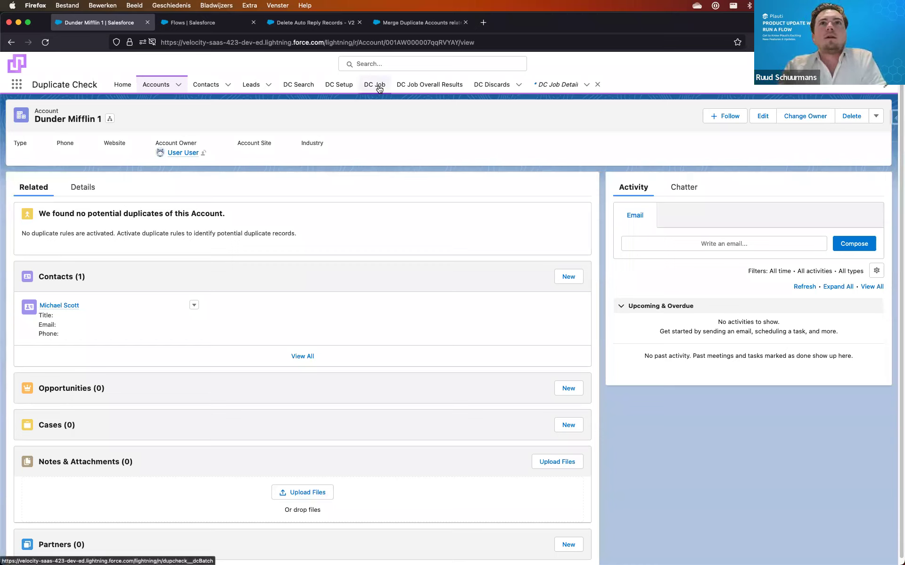
Find the Data Action Platform app and switch to it.
left_click(18, 85)
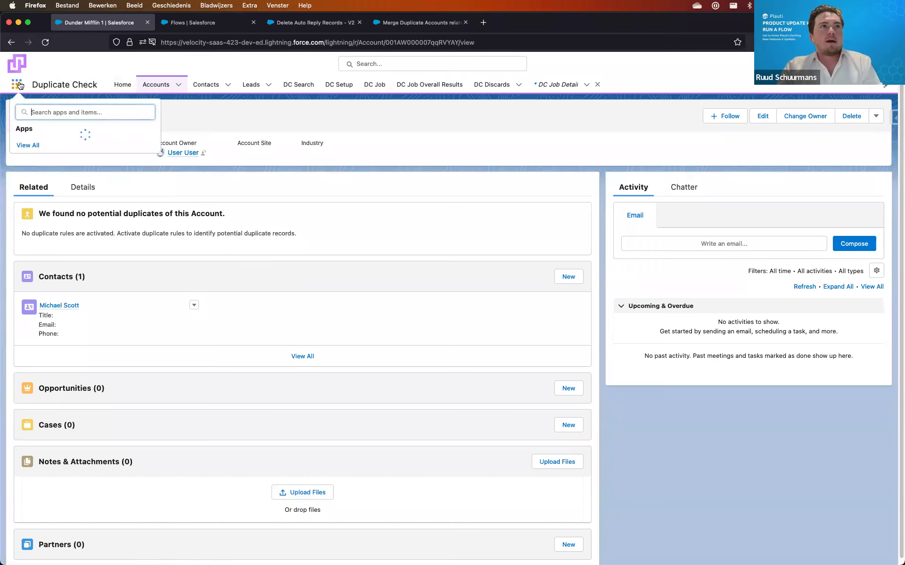
type("data")
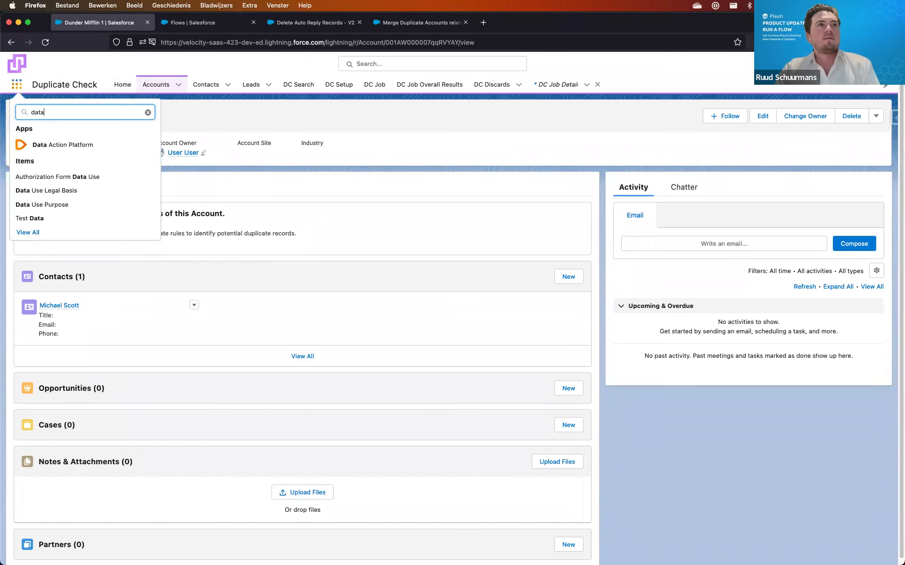
left_click(54, 147)
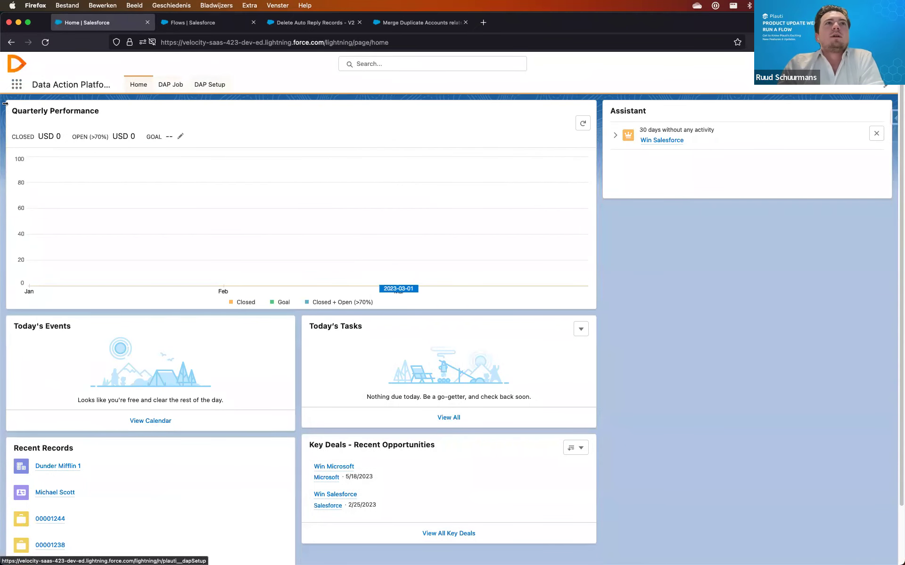
Find the Opportunities item and open its list of recently viewed opportunities.
left_click(10, 88)
type("tas")
key("BackSpace")
key("BackSpace")
key("BackSpace")
type("opp")
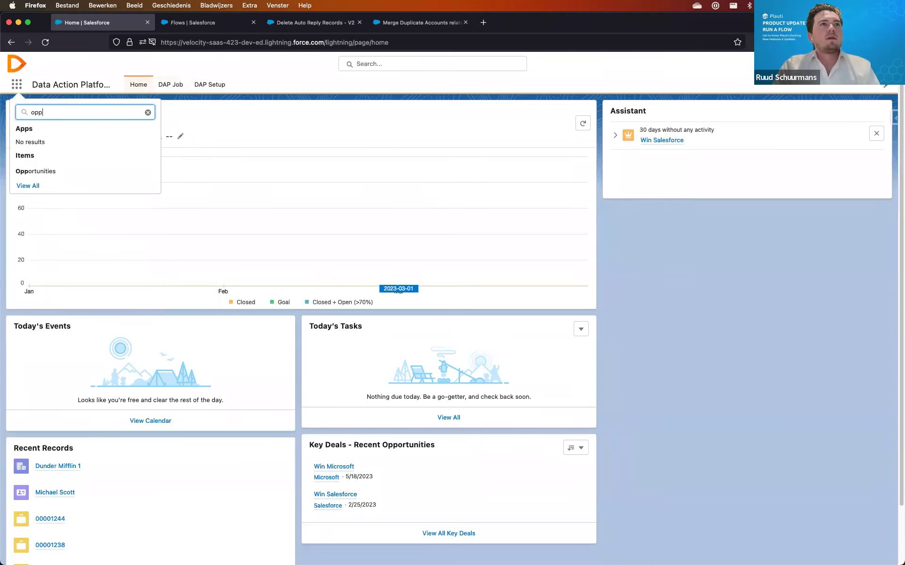
left_click(36, 171)
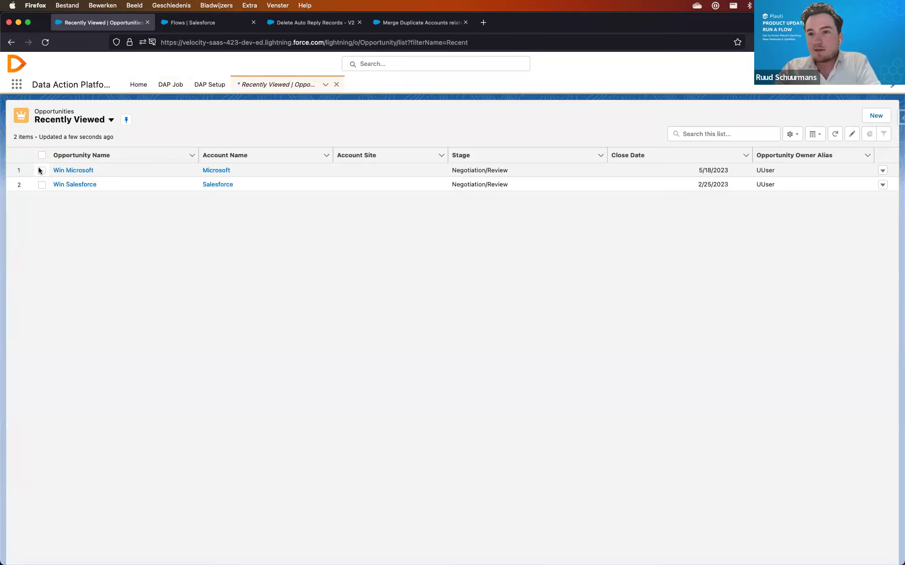
Start a new DAP job and name it "create task to check up on ops".
left_click(162, 89)
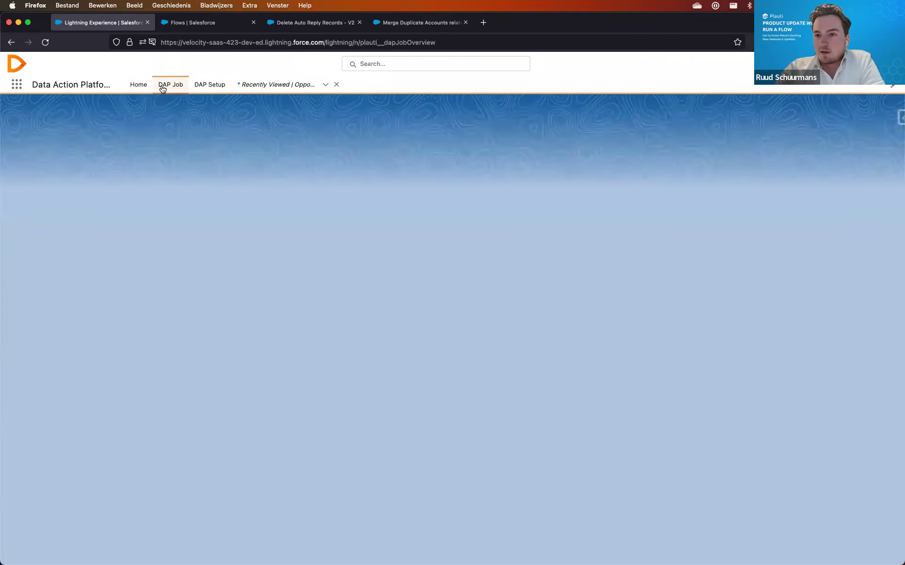
left_click(865, 118)
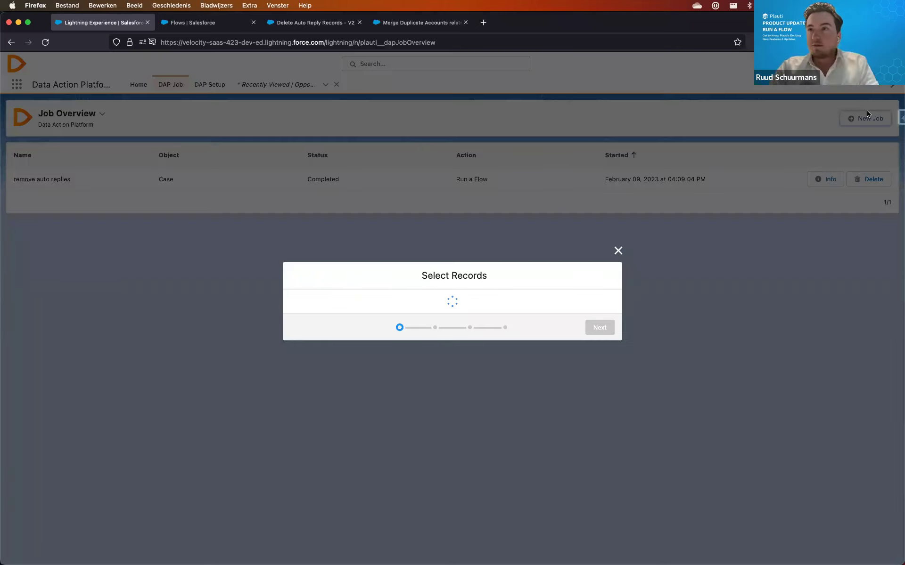
left_click(501, 291)
type("creat")
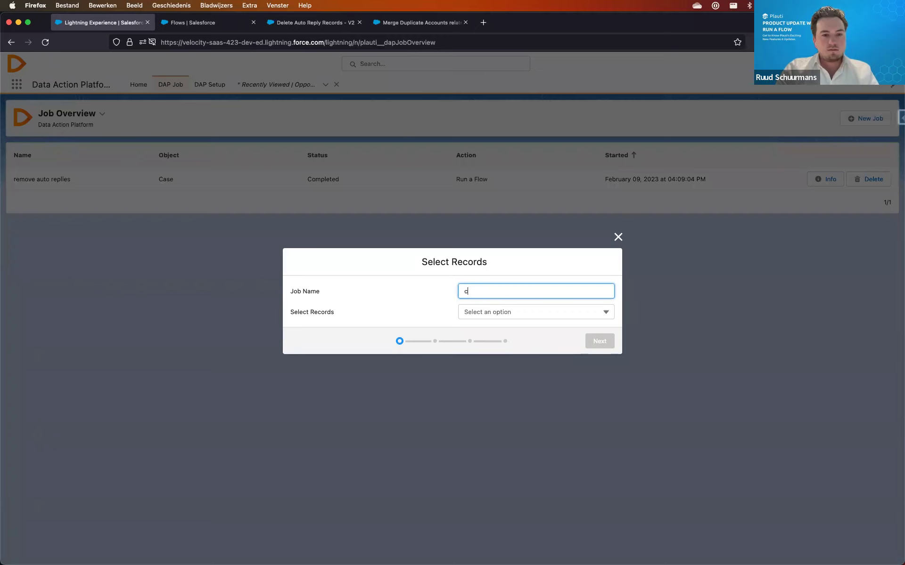
type("to che")
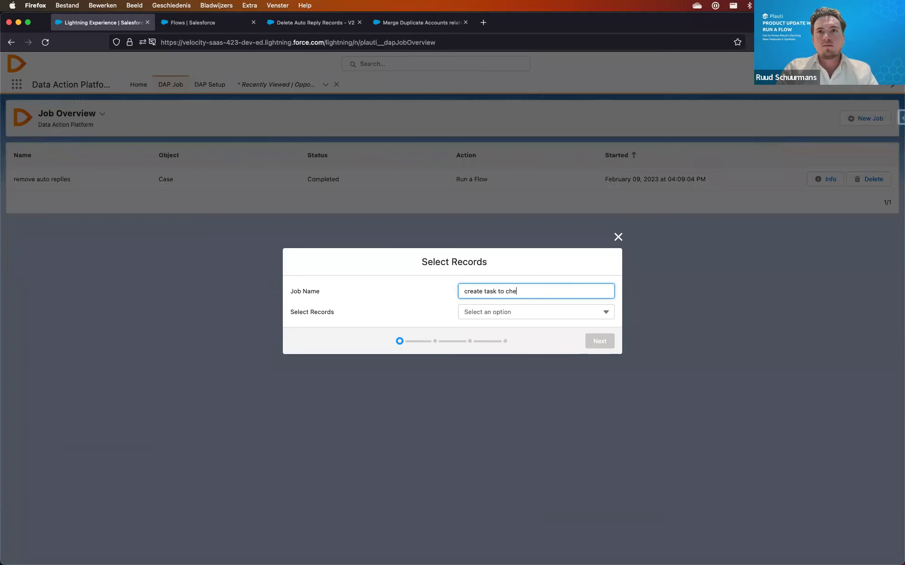
type("ck up on ops")
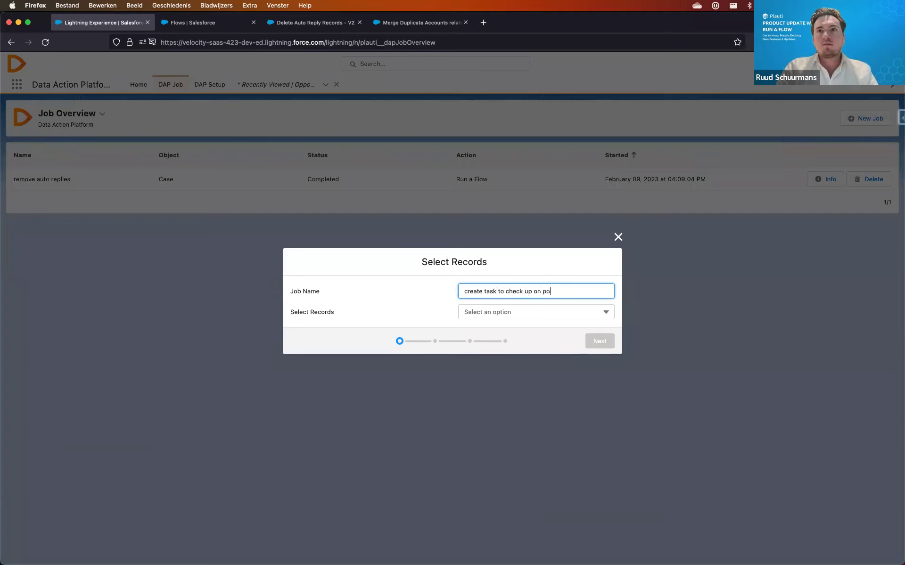
key("Tab")
Choose the Opportunity object as the source of the job's records.
left_click(503, 319)
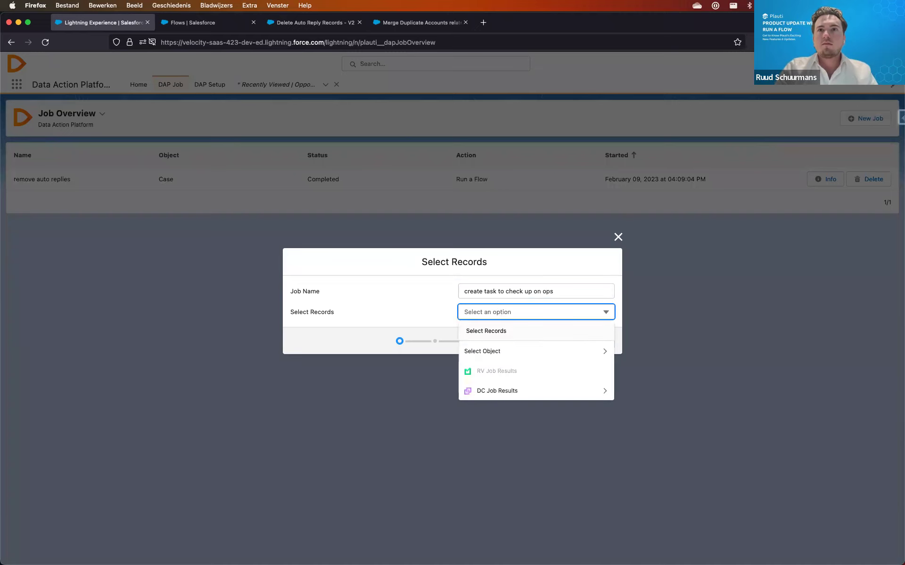
left_click(500, 344)
left_click(499, 344)
type("oppor")
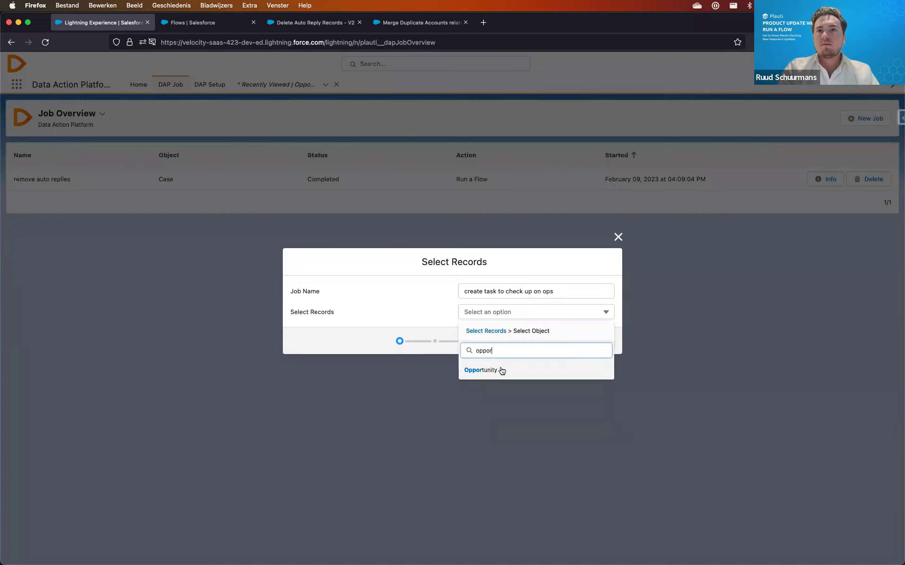
left_click(500, 370)
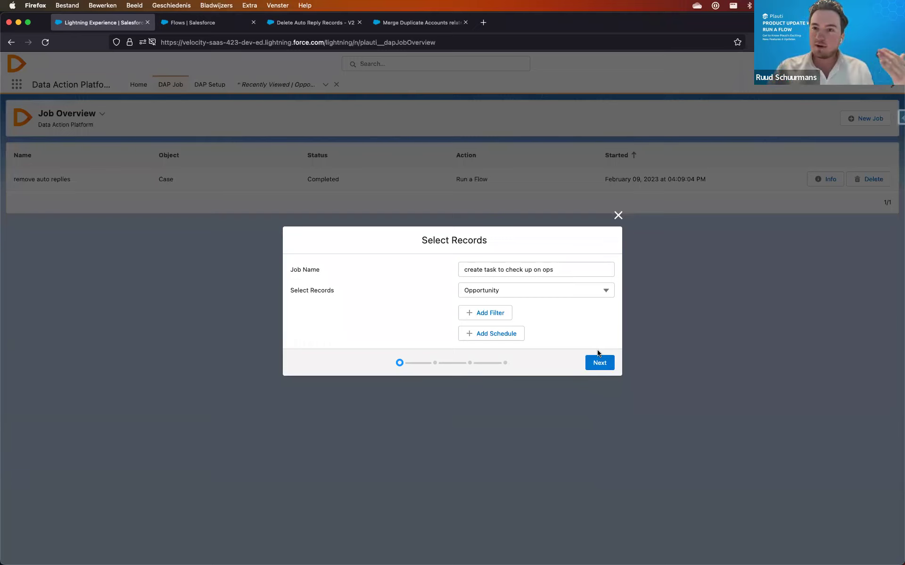
left_click(607, 365)
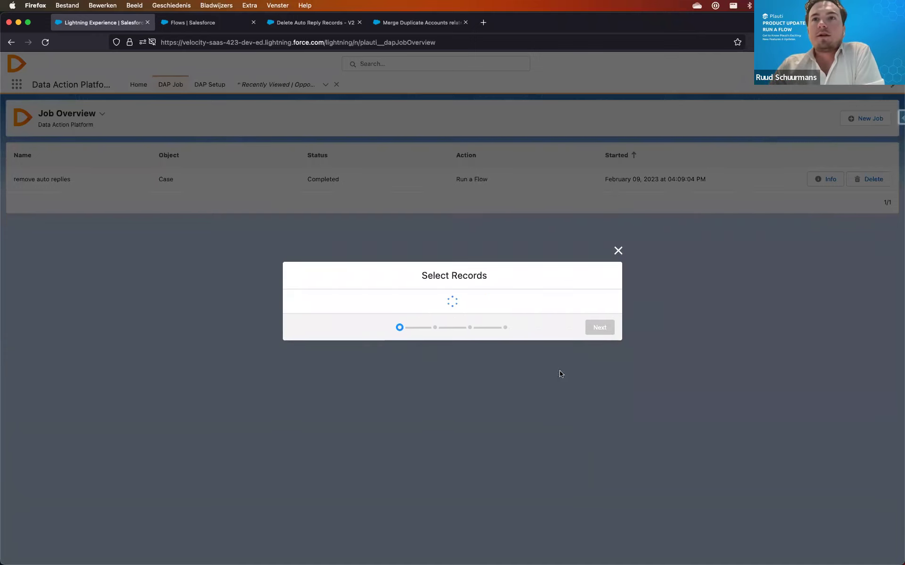
Add a filter for Stage equals Negotiation/Review and continue to the job's action selection.
left_click(486, 313)
left_click(397, 300)
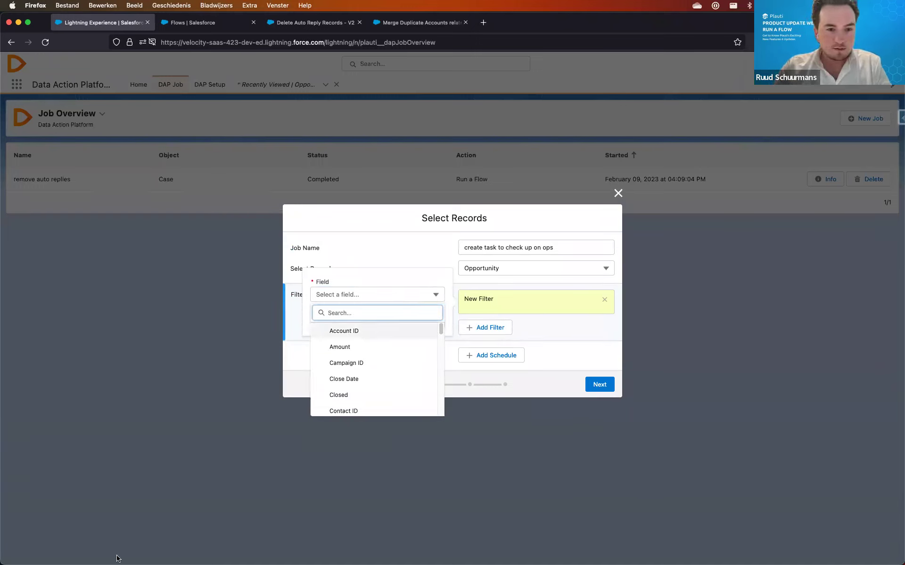
type("stage")
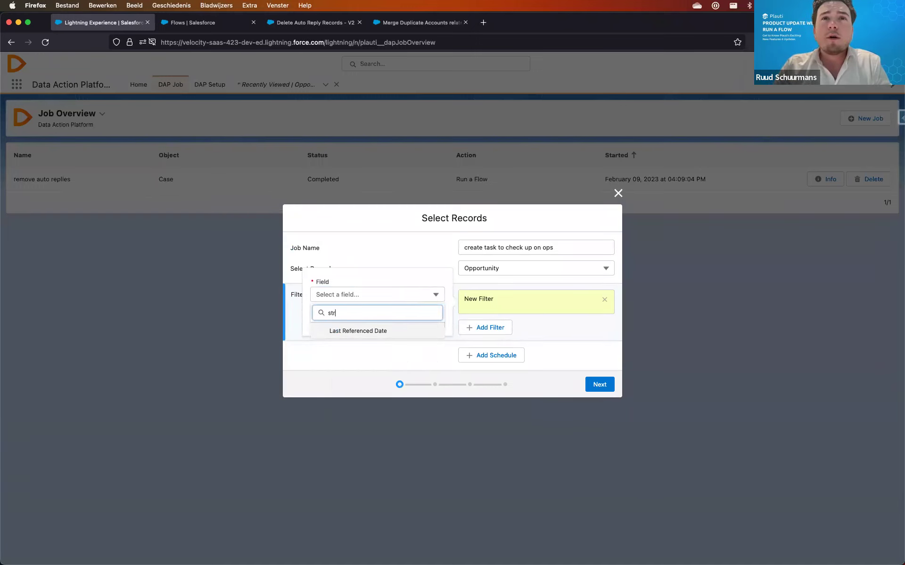
left_click(366, 349)
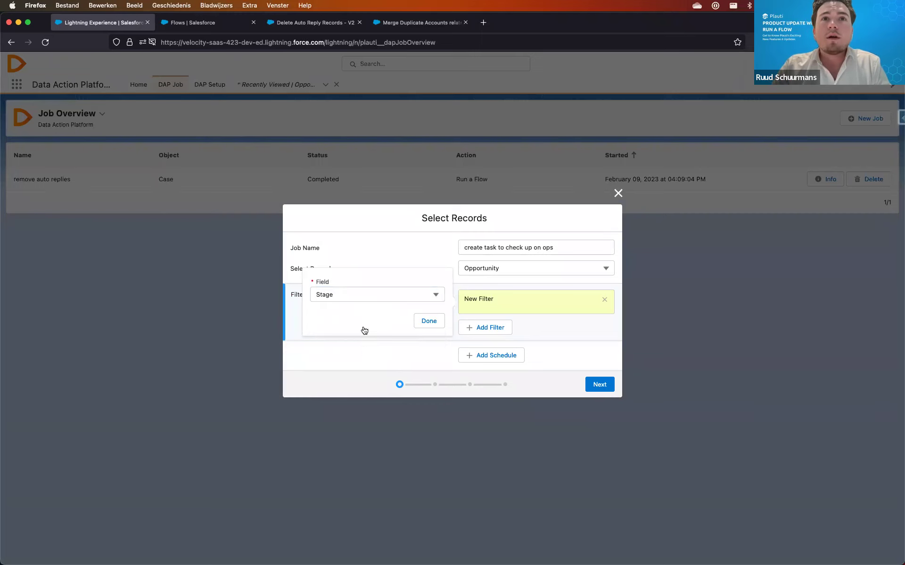
left_click(365, 324)
scroll(363, 388, "down", 1)
scroll(365, 393, "down", 3)
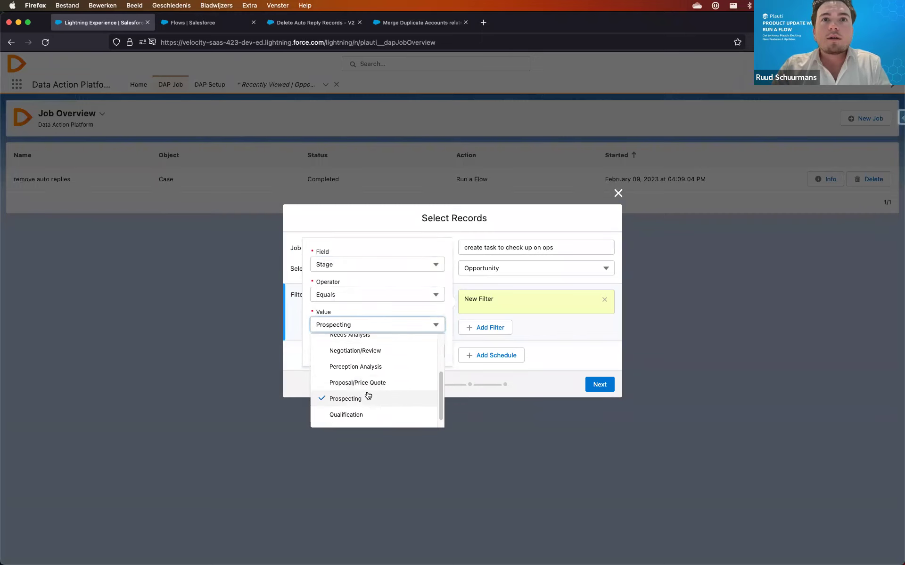
scroll(382, 400, "up", 1)
scroll(382, 399, "up", 1)
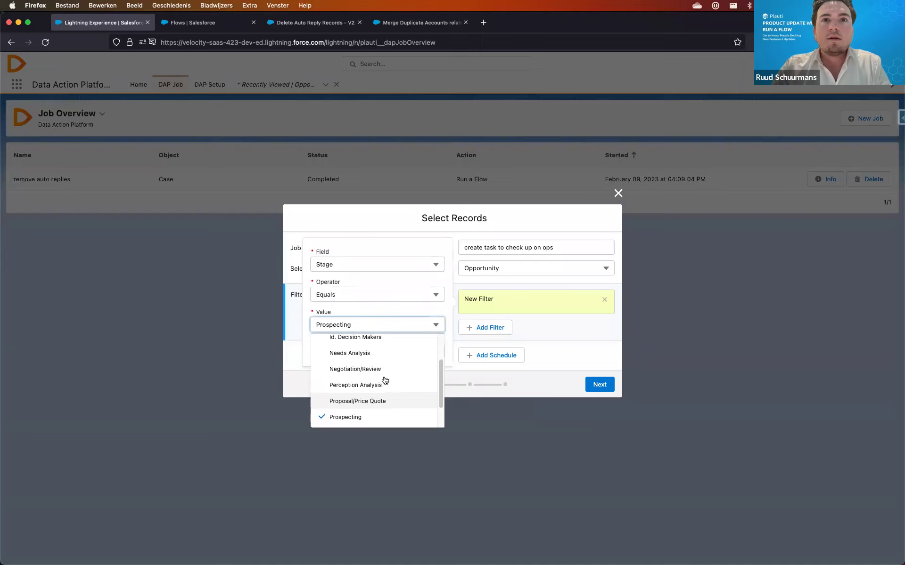
left_click(385, 368)
left_click(429, 352)
left_click(600, 387)
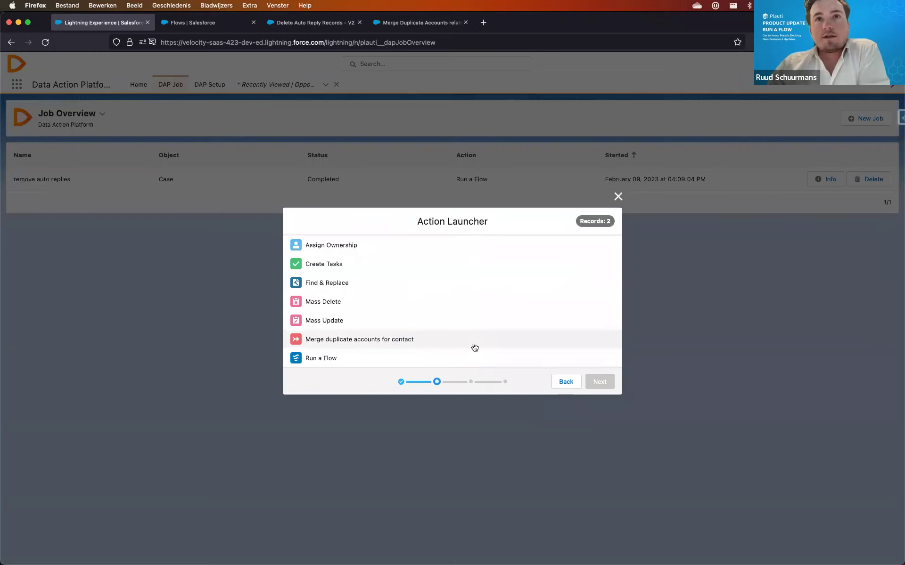
Choose the Create Tasks action and set the due date to Week after task creation.
left_click(380, 262)
left_click(600, 379)
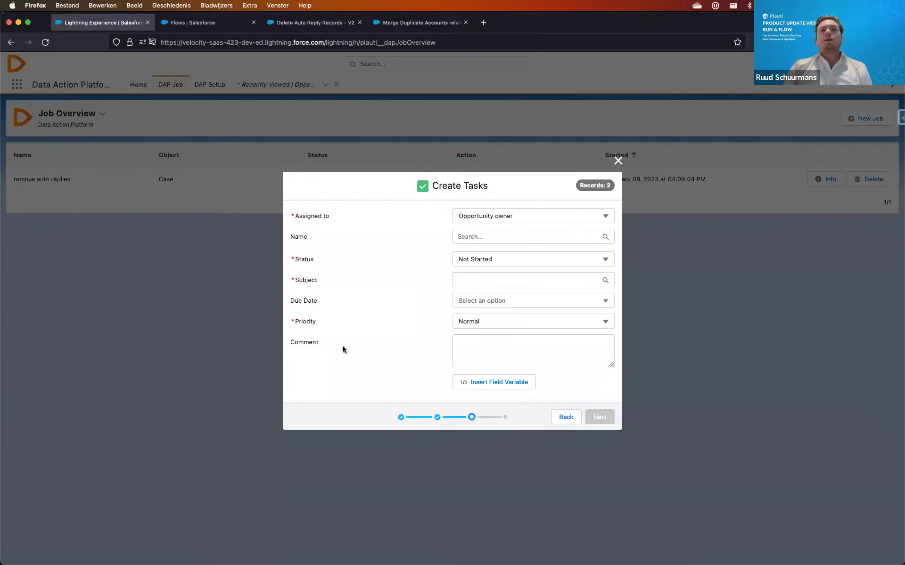
left_click(465, 303)
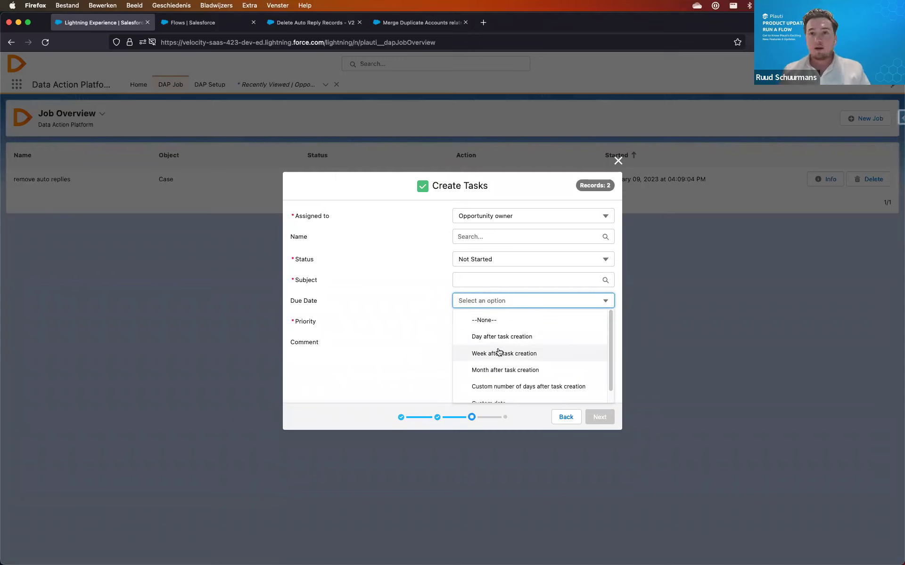
scroll(501, 376, "down", 1)
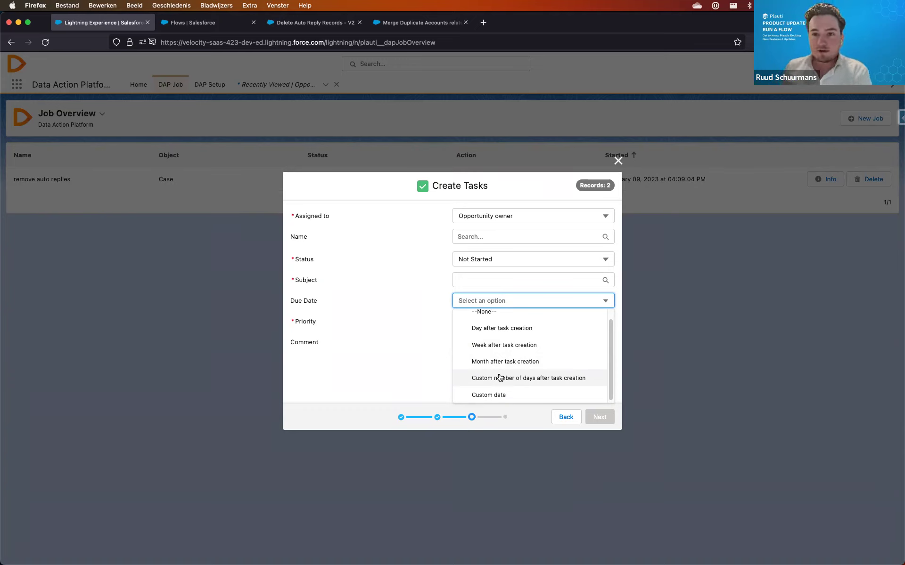
left_click(504, 346)
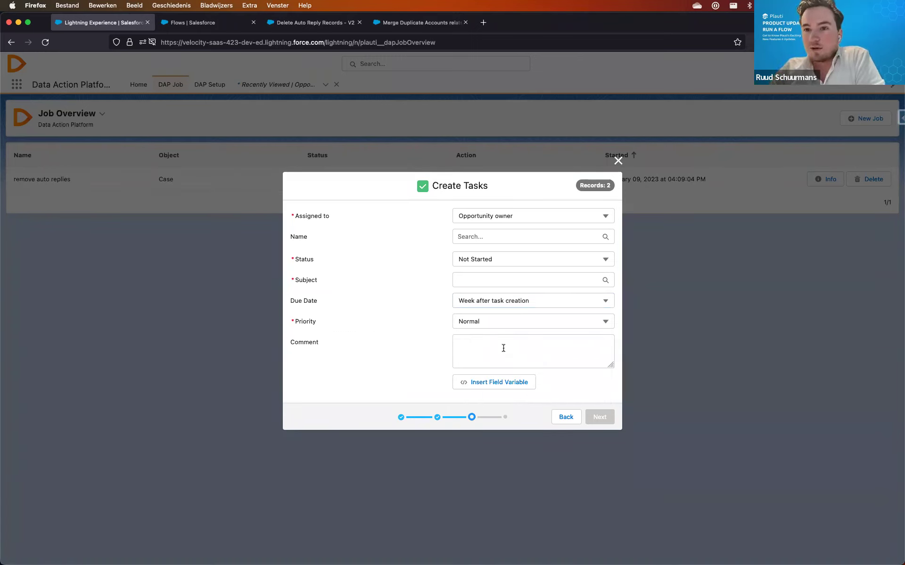
left_click(471, 235)
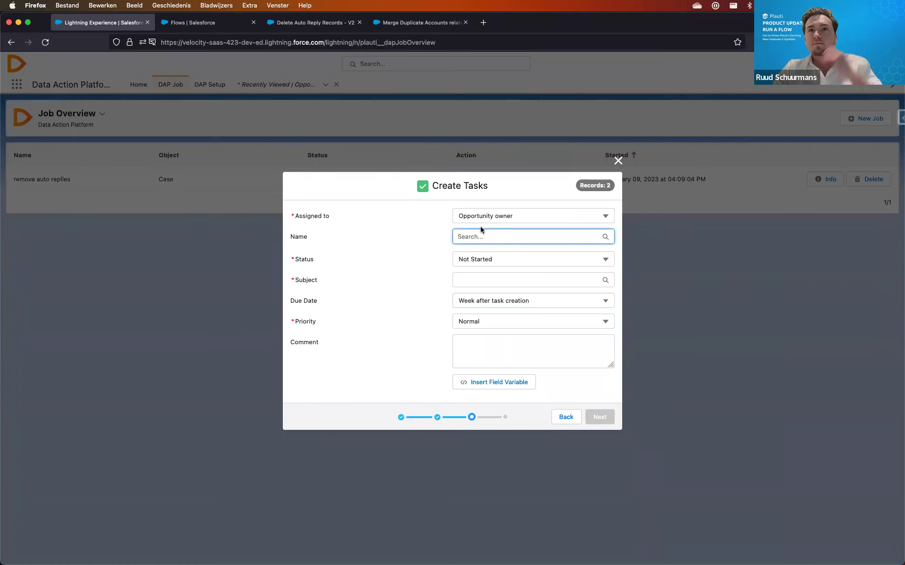
type("cal")
key("BackSpace")
key("BackSpace")
key("BackSpace")
key("BackSpace")
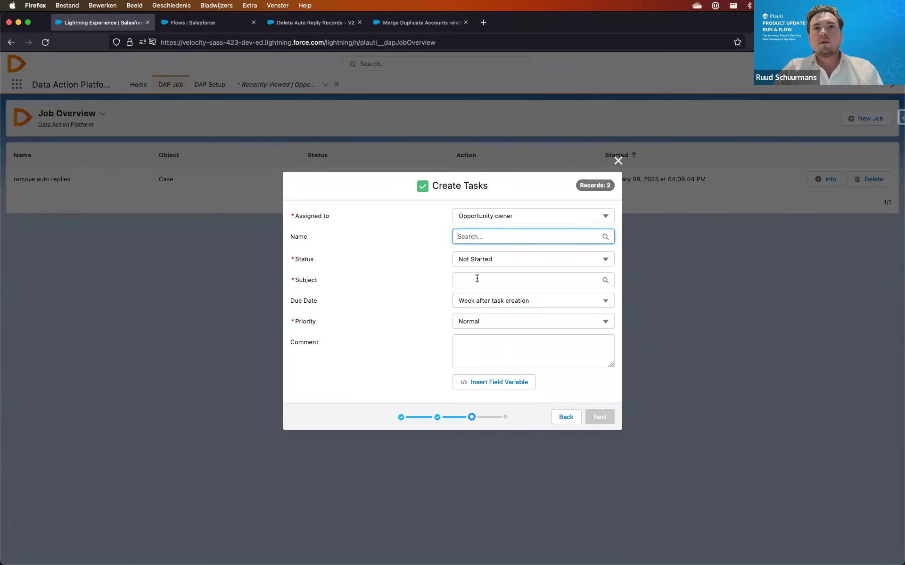
Set the task subject to Call, enter "Check up on this opp!" as the name, and continue to the job summary.
left_click(476, 278)
left_click(485, 318)
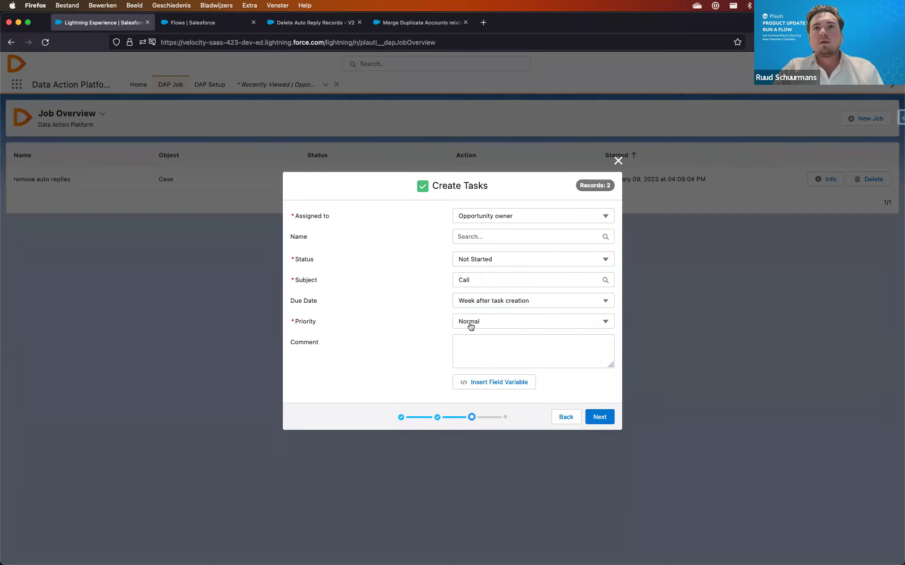
left_click(463, 237)
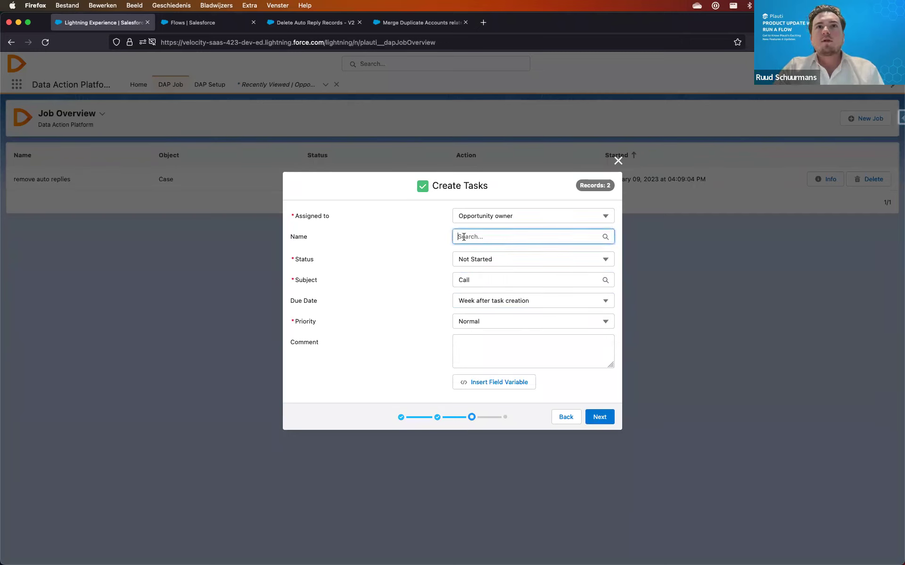
type("Check up")
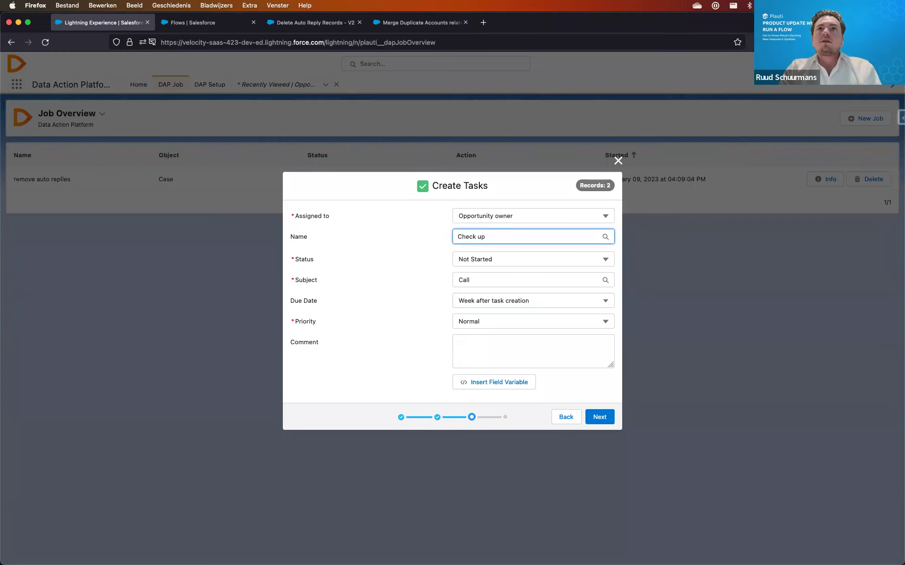
type(" on this opp!")
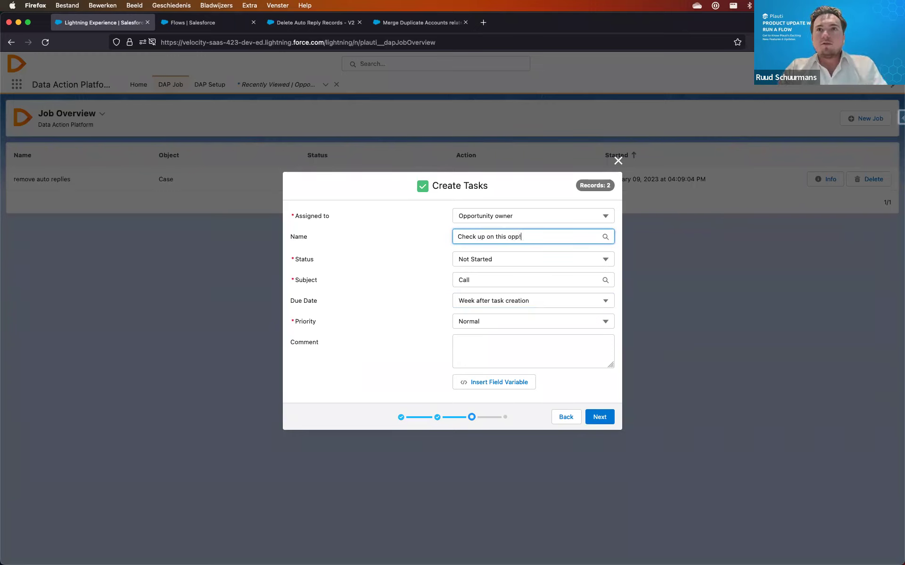
left_click(436, 356)
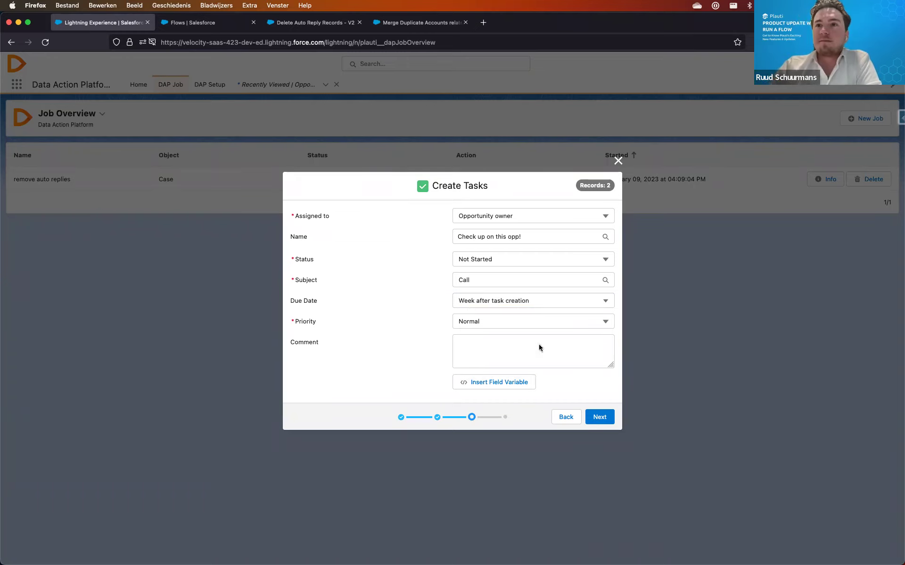
left_click(600, 417)
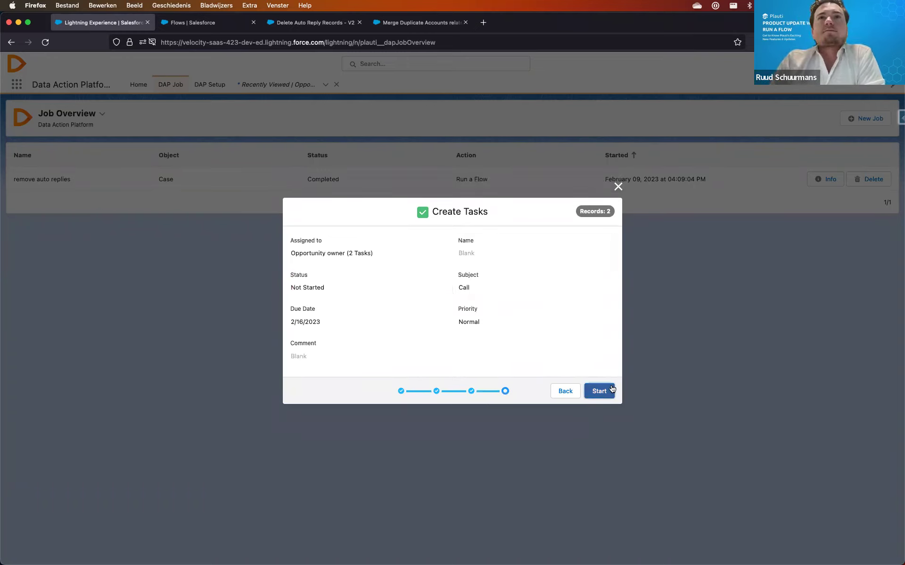
Start the Create Tasks job for the filtered opportunities.
left_click(598, 391)
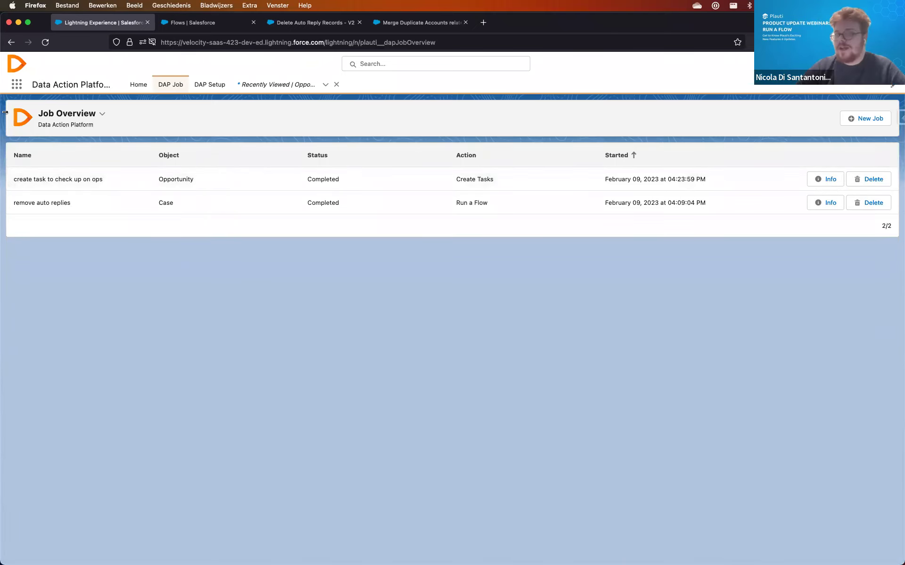
Find the Tasks item by searching for "task" and display its Open Tasks list view to check the created tasks.
left_click(17, 85)
type("task")
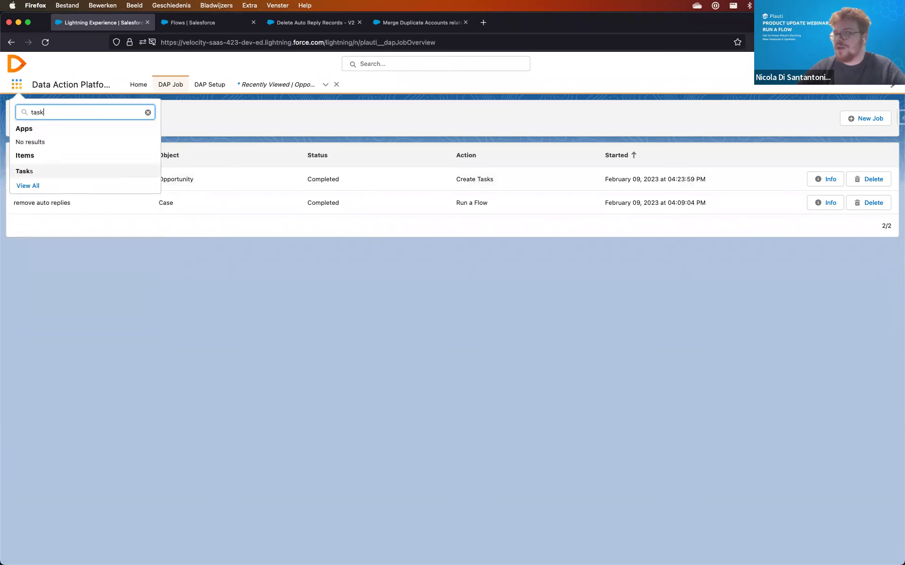
key("Return")
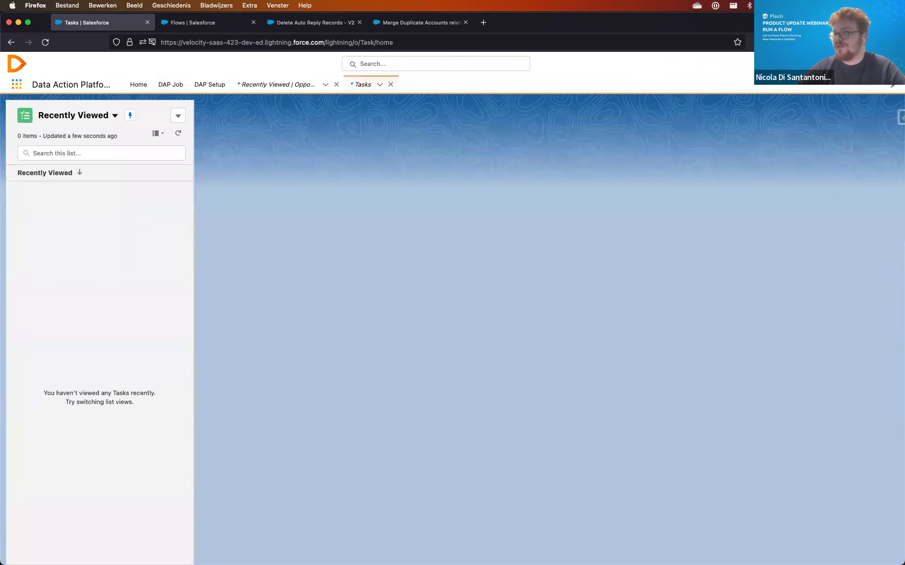
left_click(114, 115)
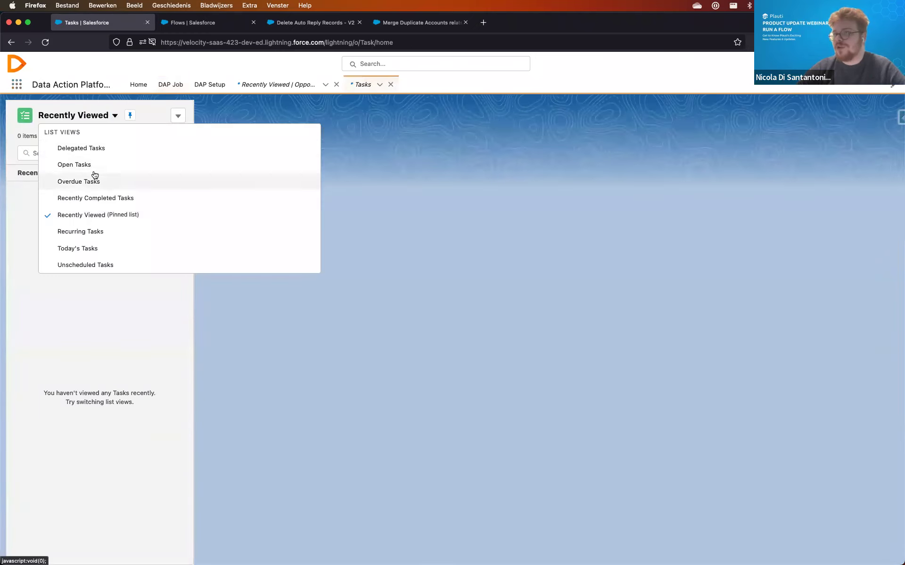
left_click(95, 165)
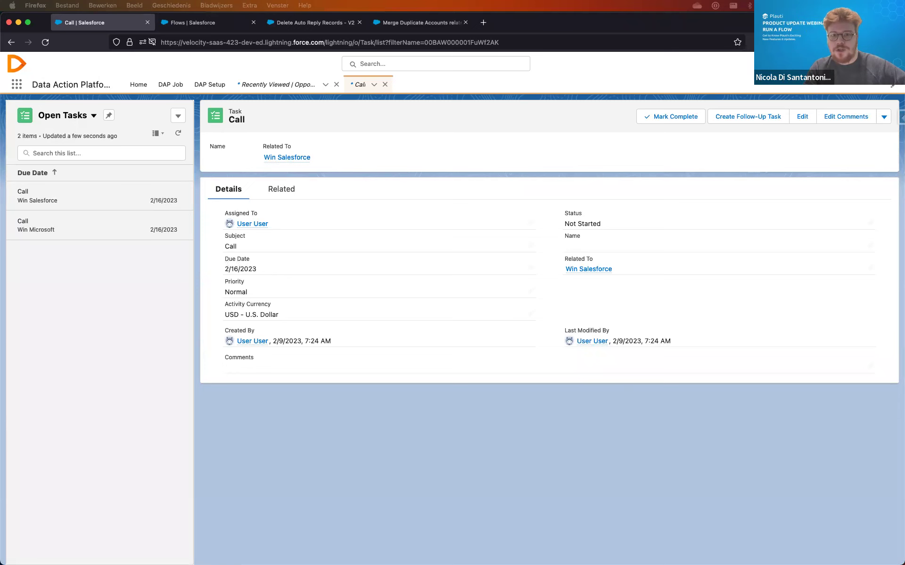
left_click(697, 42)
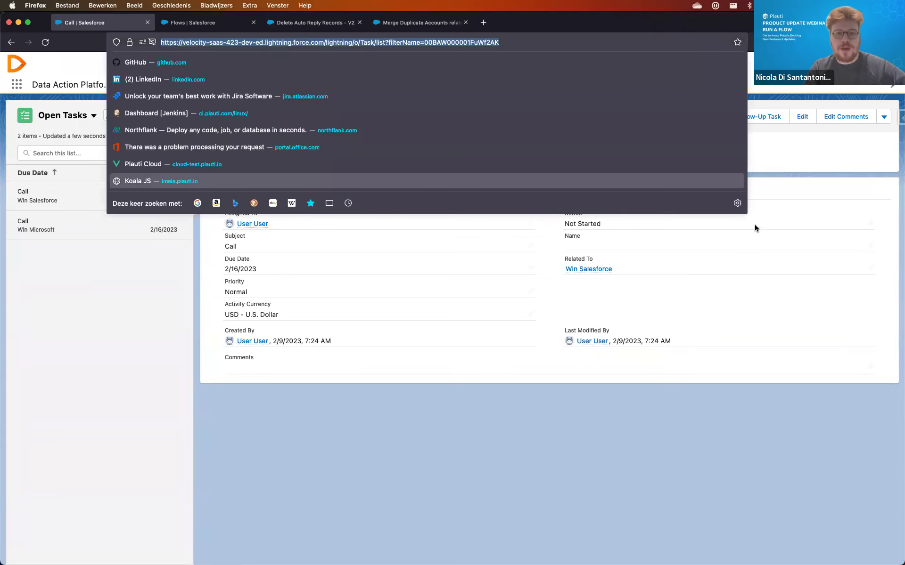
left_click(793, 229)
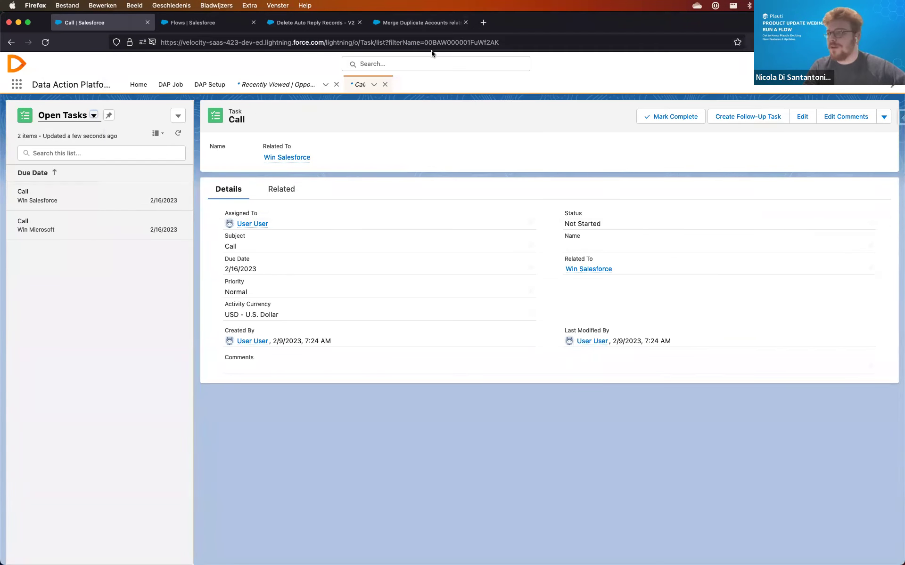